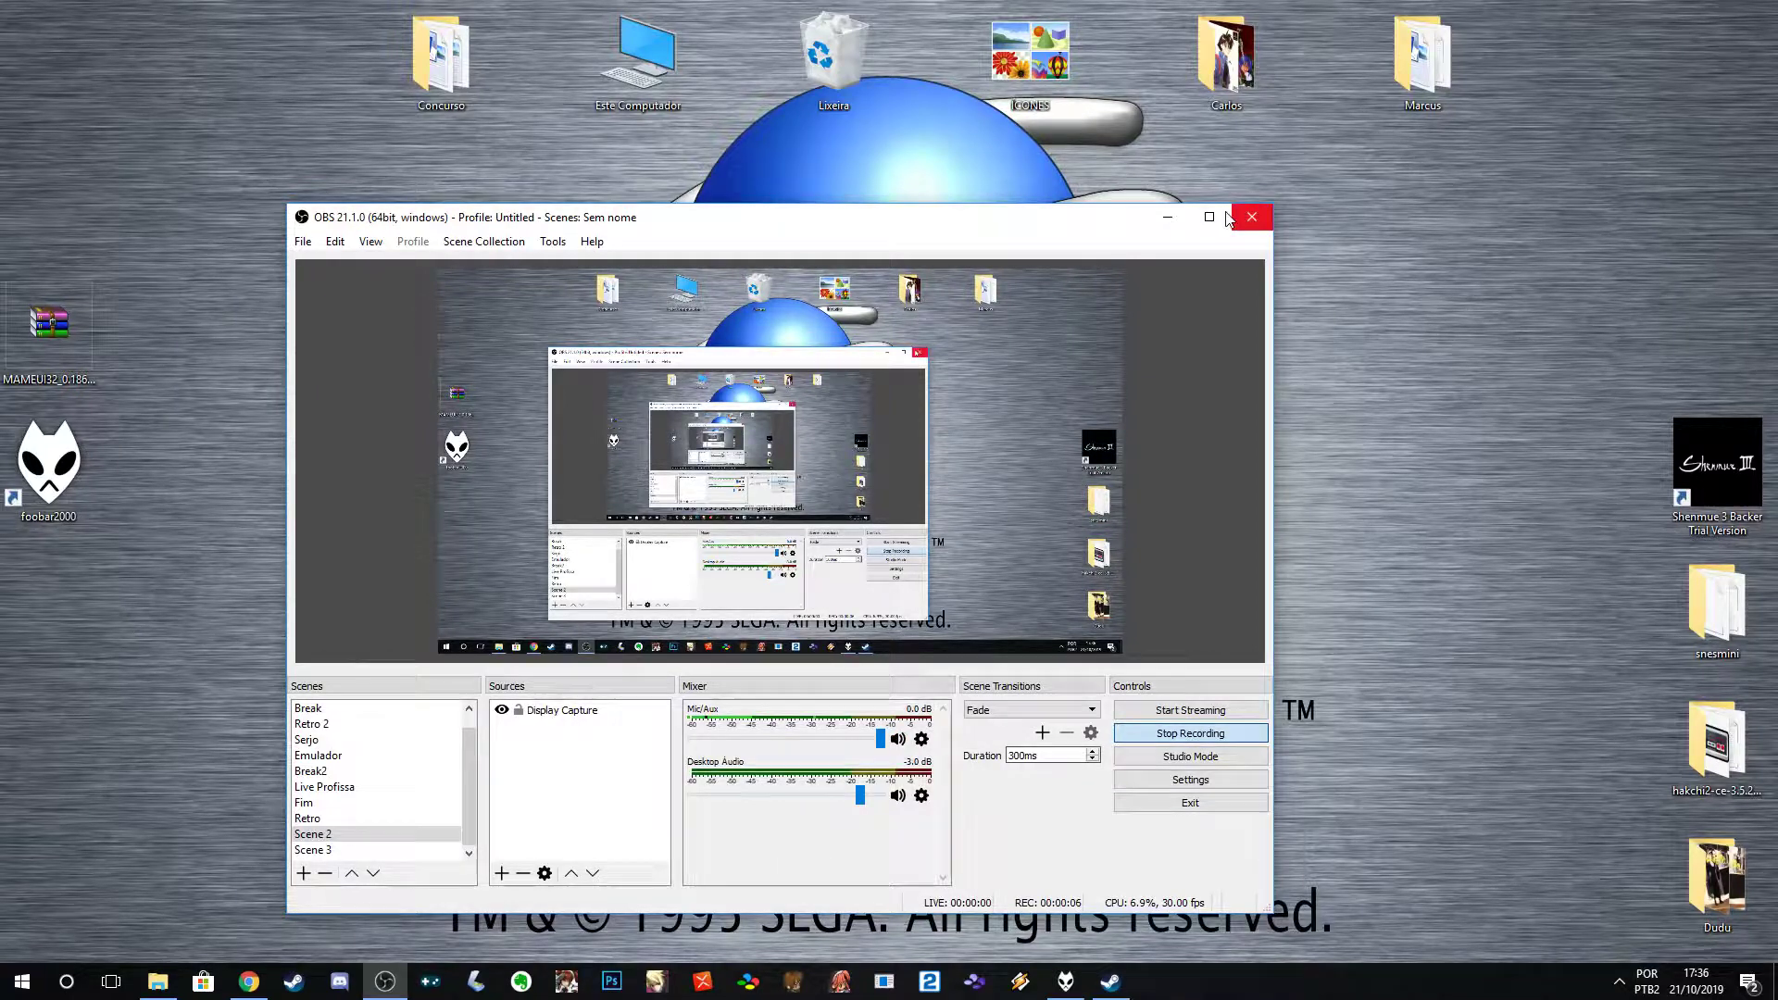
- Preview the Beginning Soon scene with F1, return to Scene 2, then bring up the browser's foobar2000 results
left_click(1168, 216)
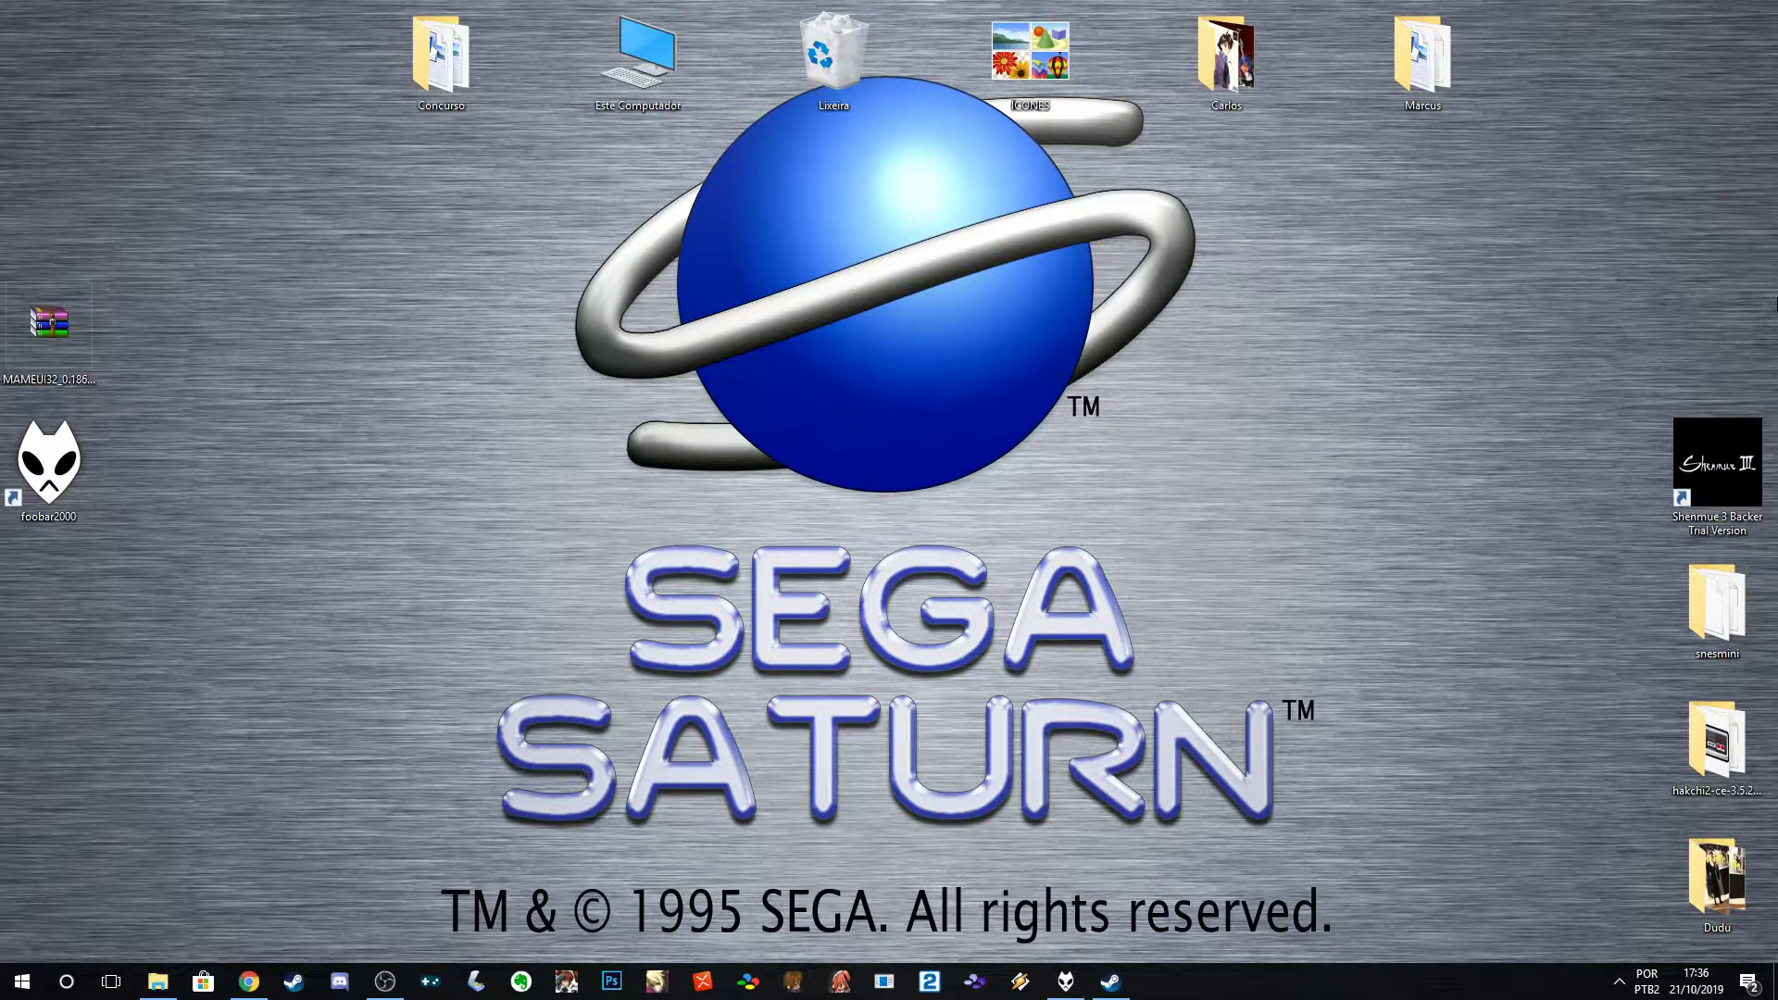
left_click(380, 984)
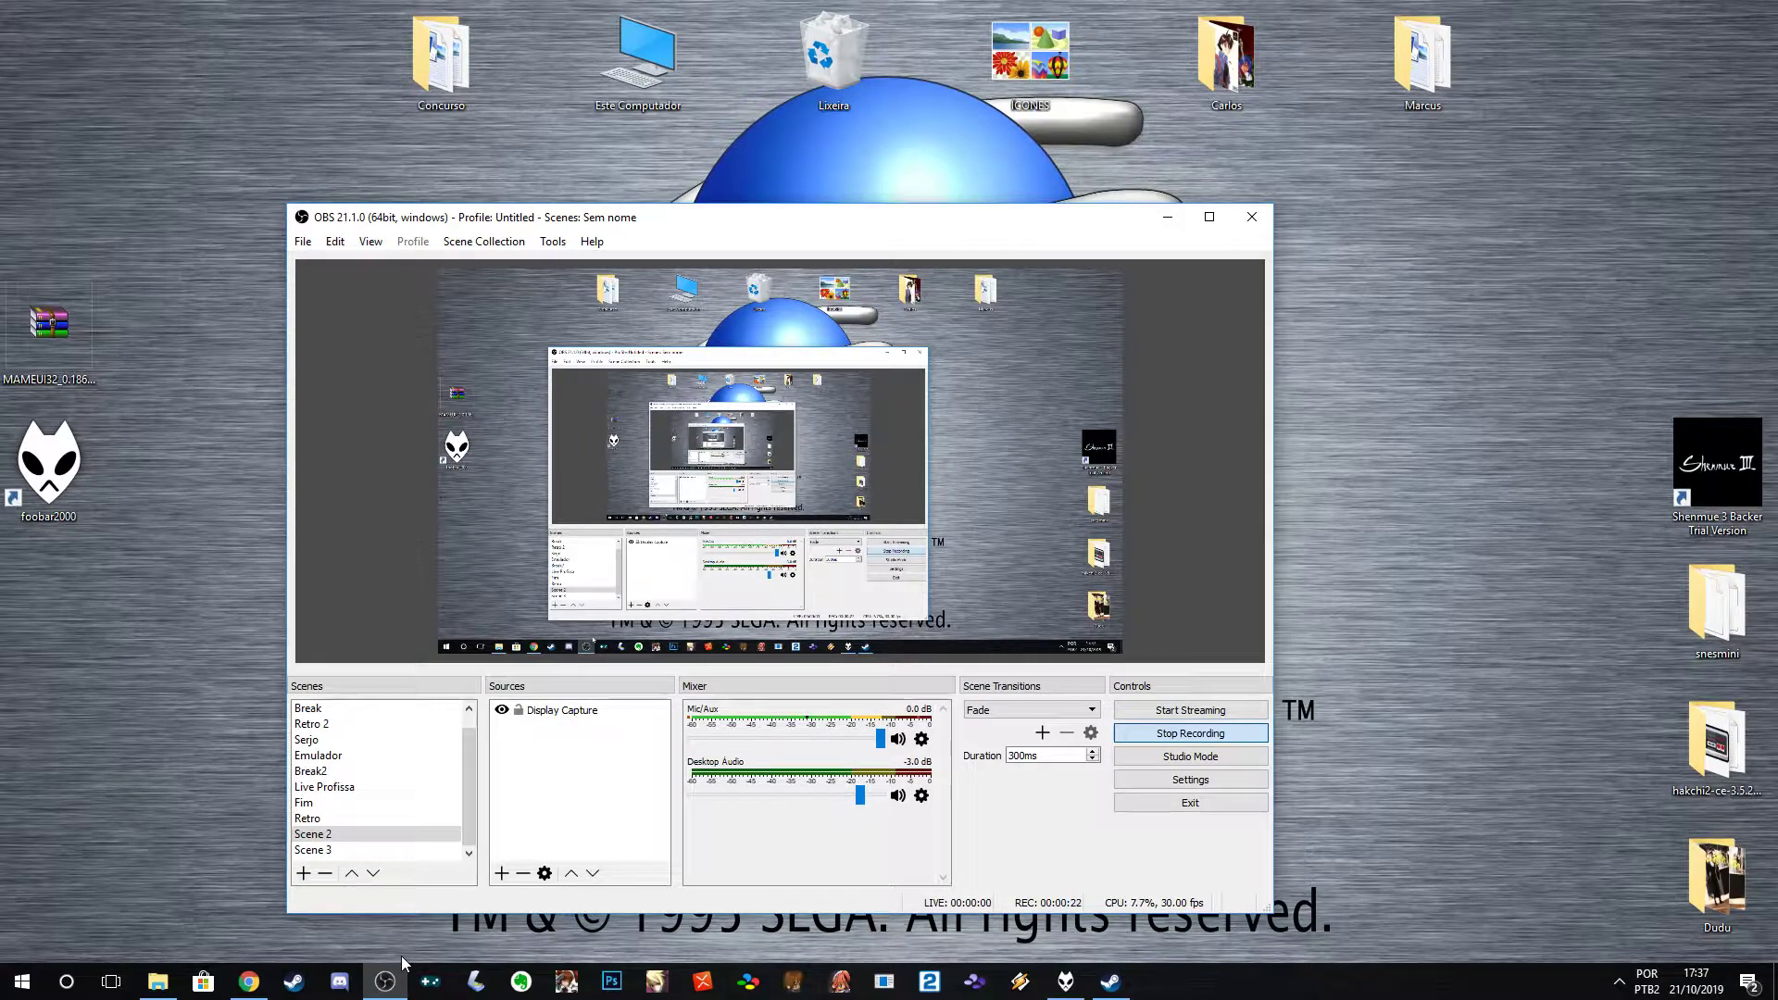
key("F1")
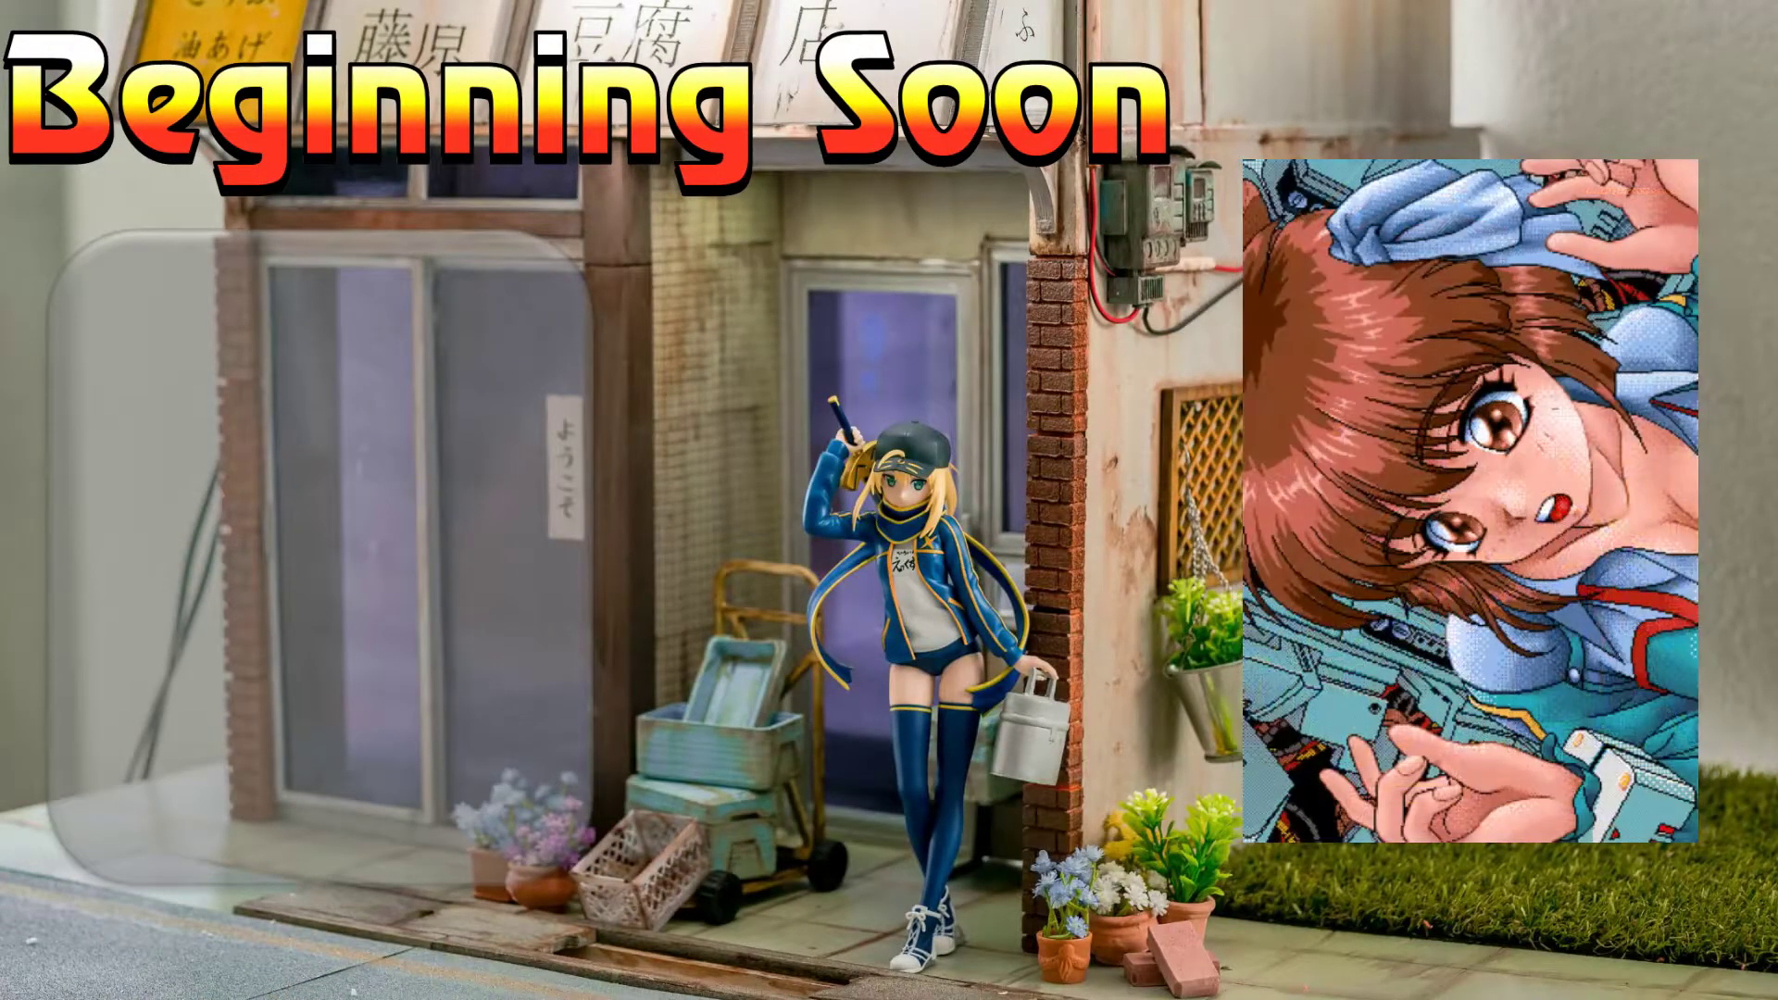
left_click(315, 834)
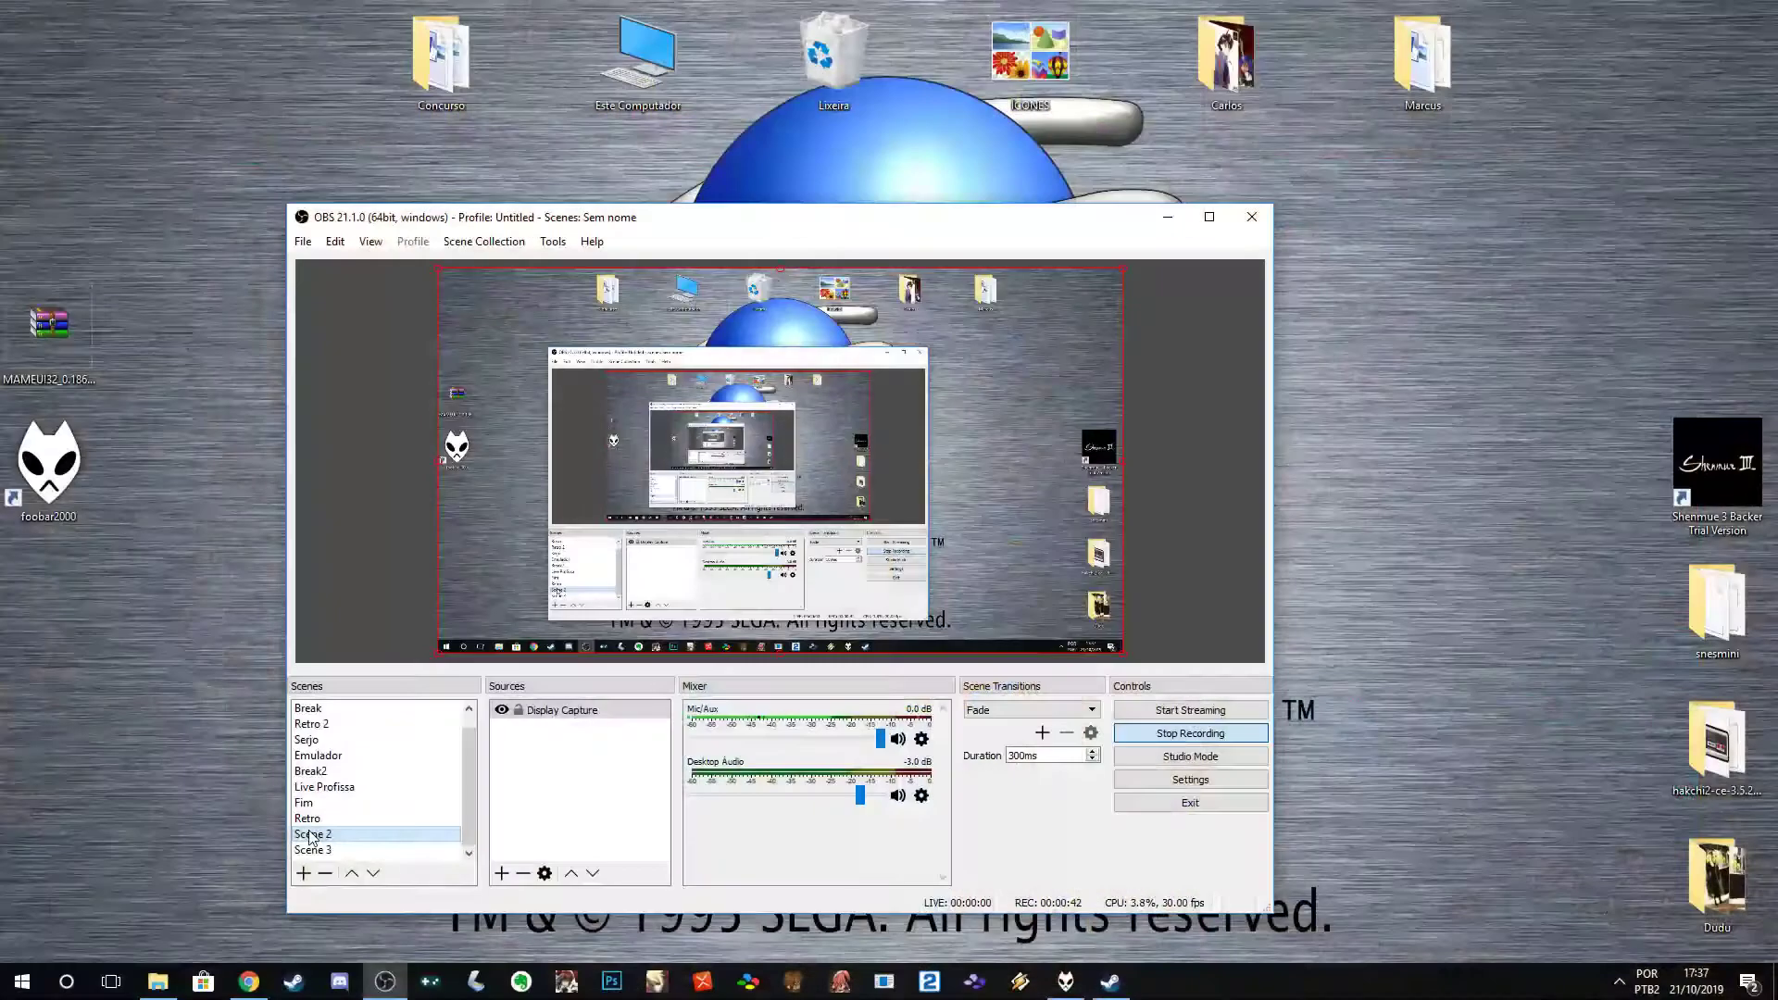
left_click(1167, 222)
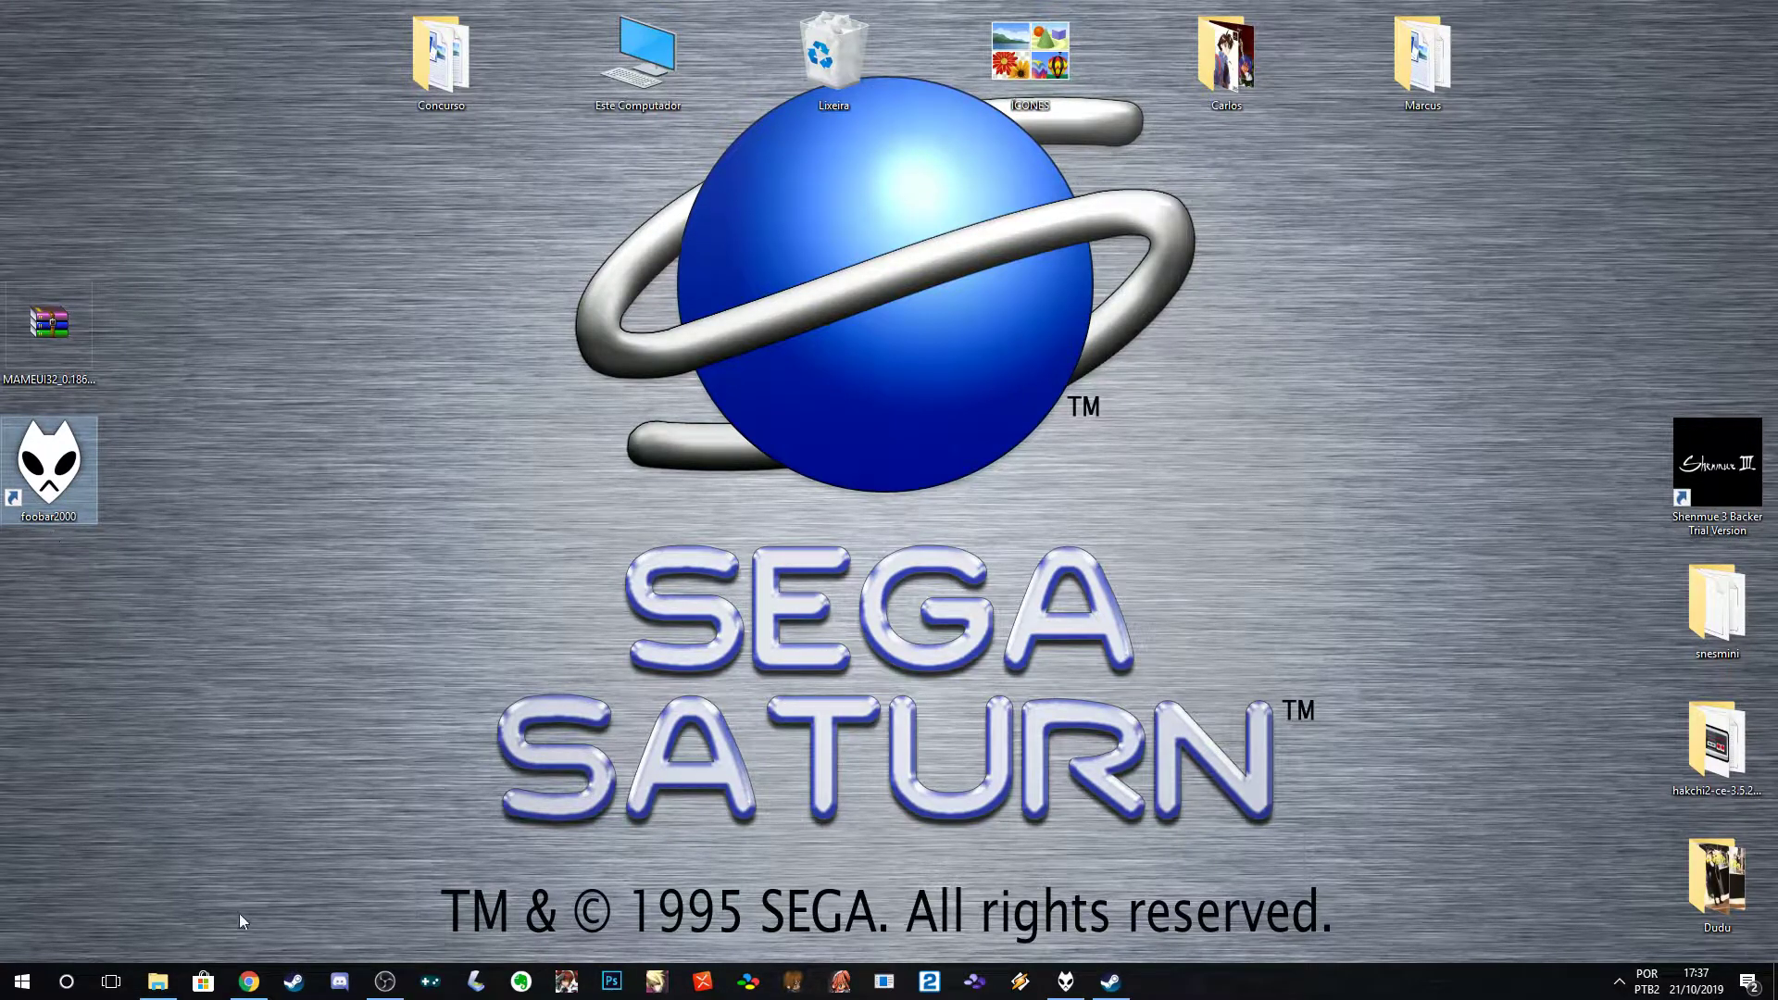
left_click(248, 981)
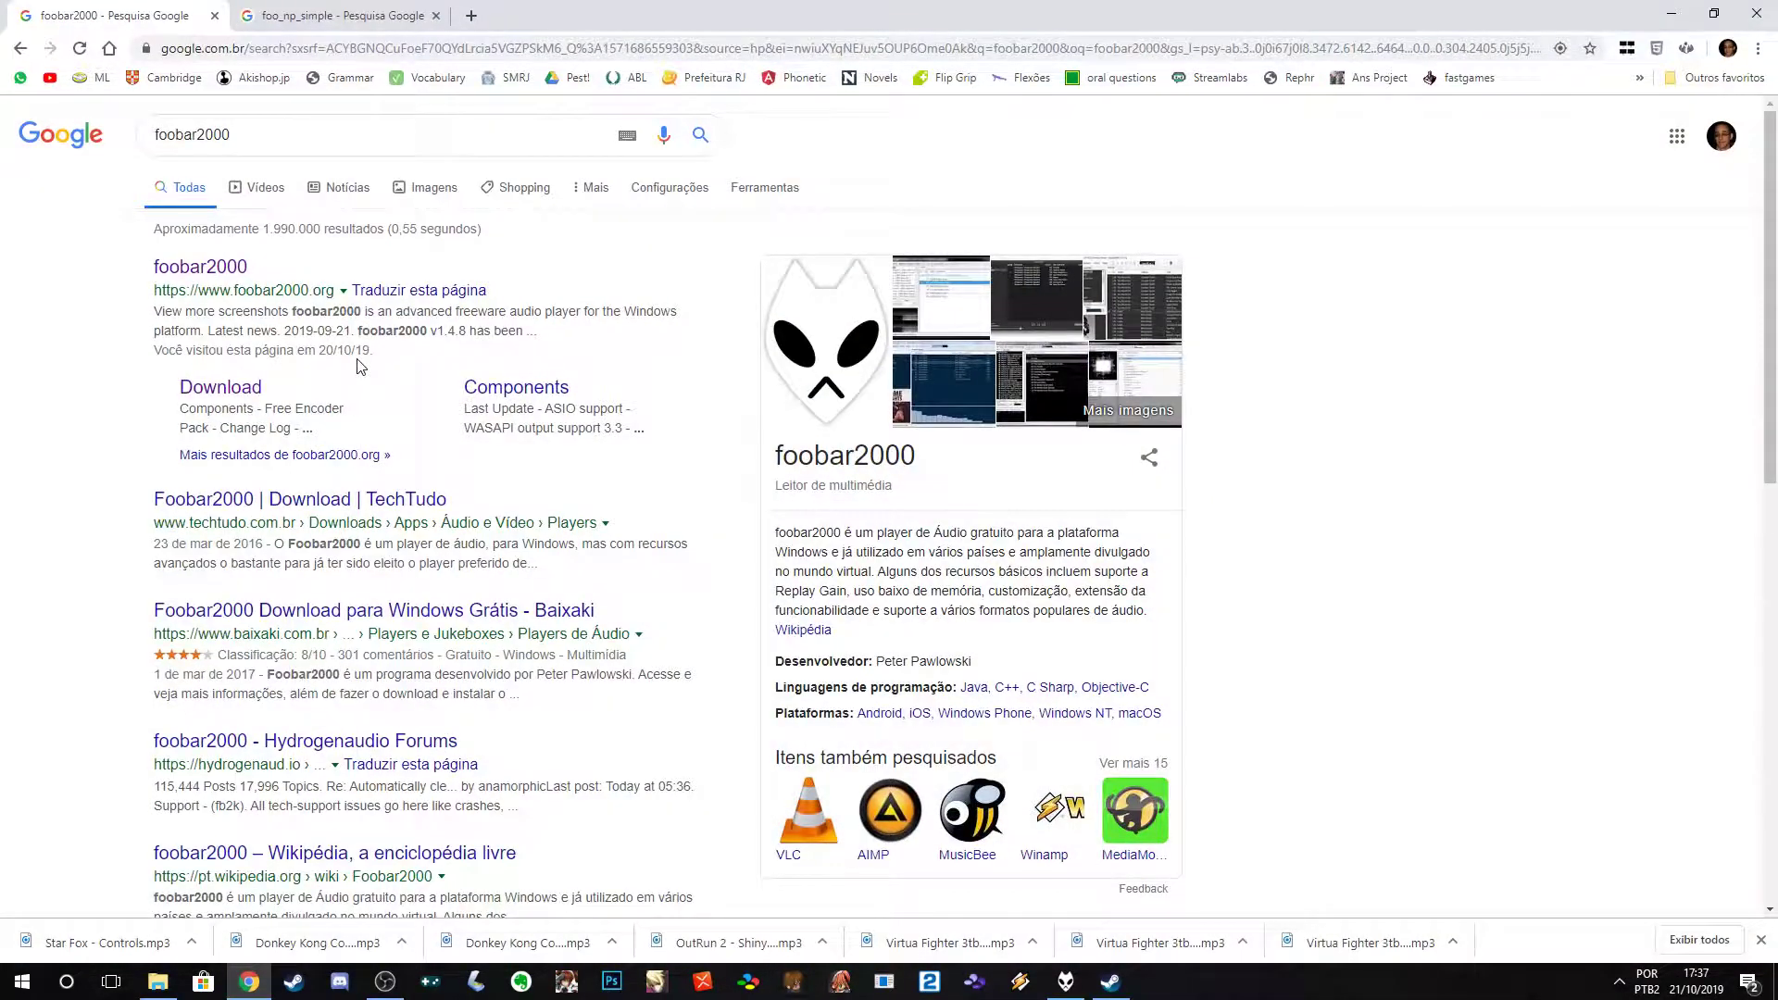
- Open the foobar2000 download page from the Google results
left_click(217, 137)
left_click(100, 310)
left_click(207, 393)
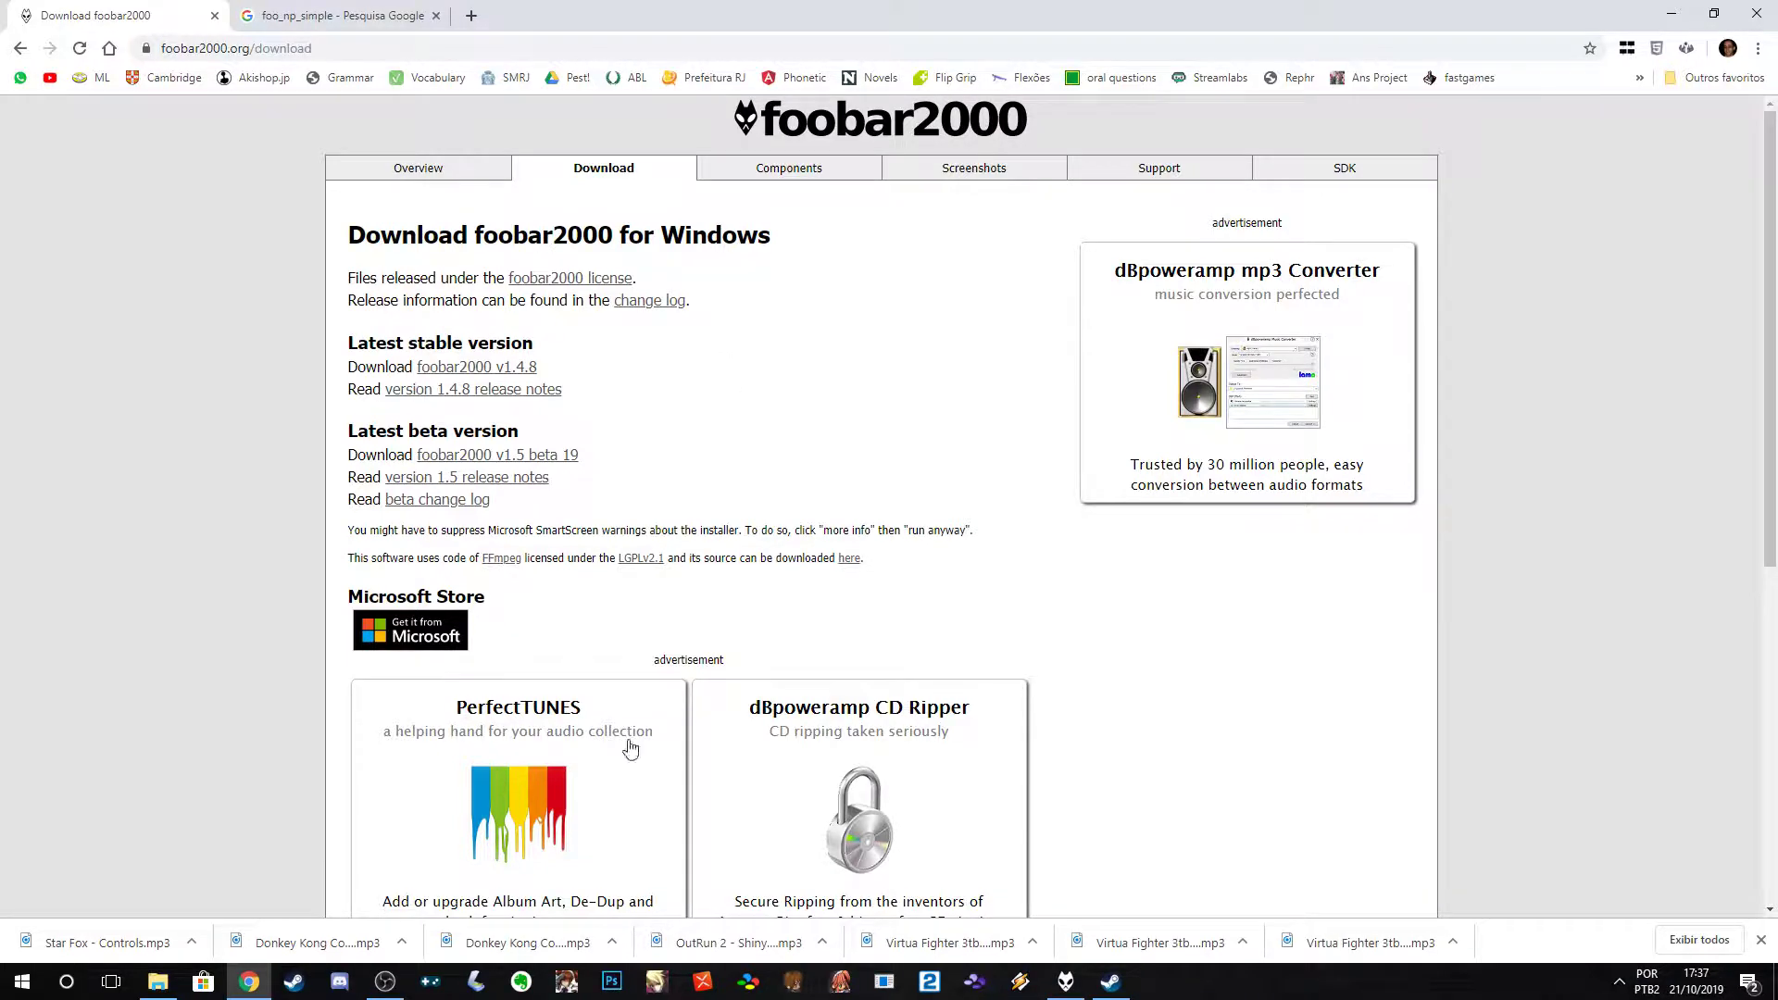
left_click(158, 982)
- Open the Now Playing Simple wiki page and cancel the foo_np_simple.7z download
left_click(340, 8)
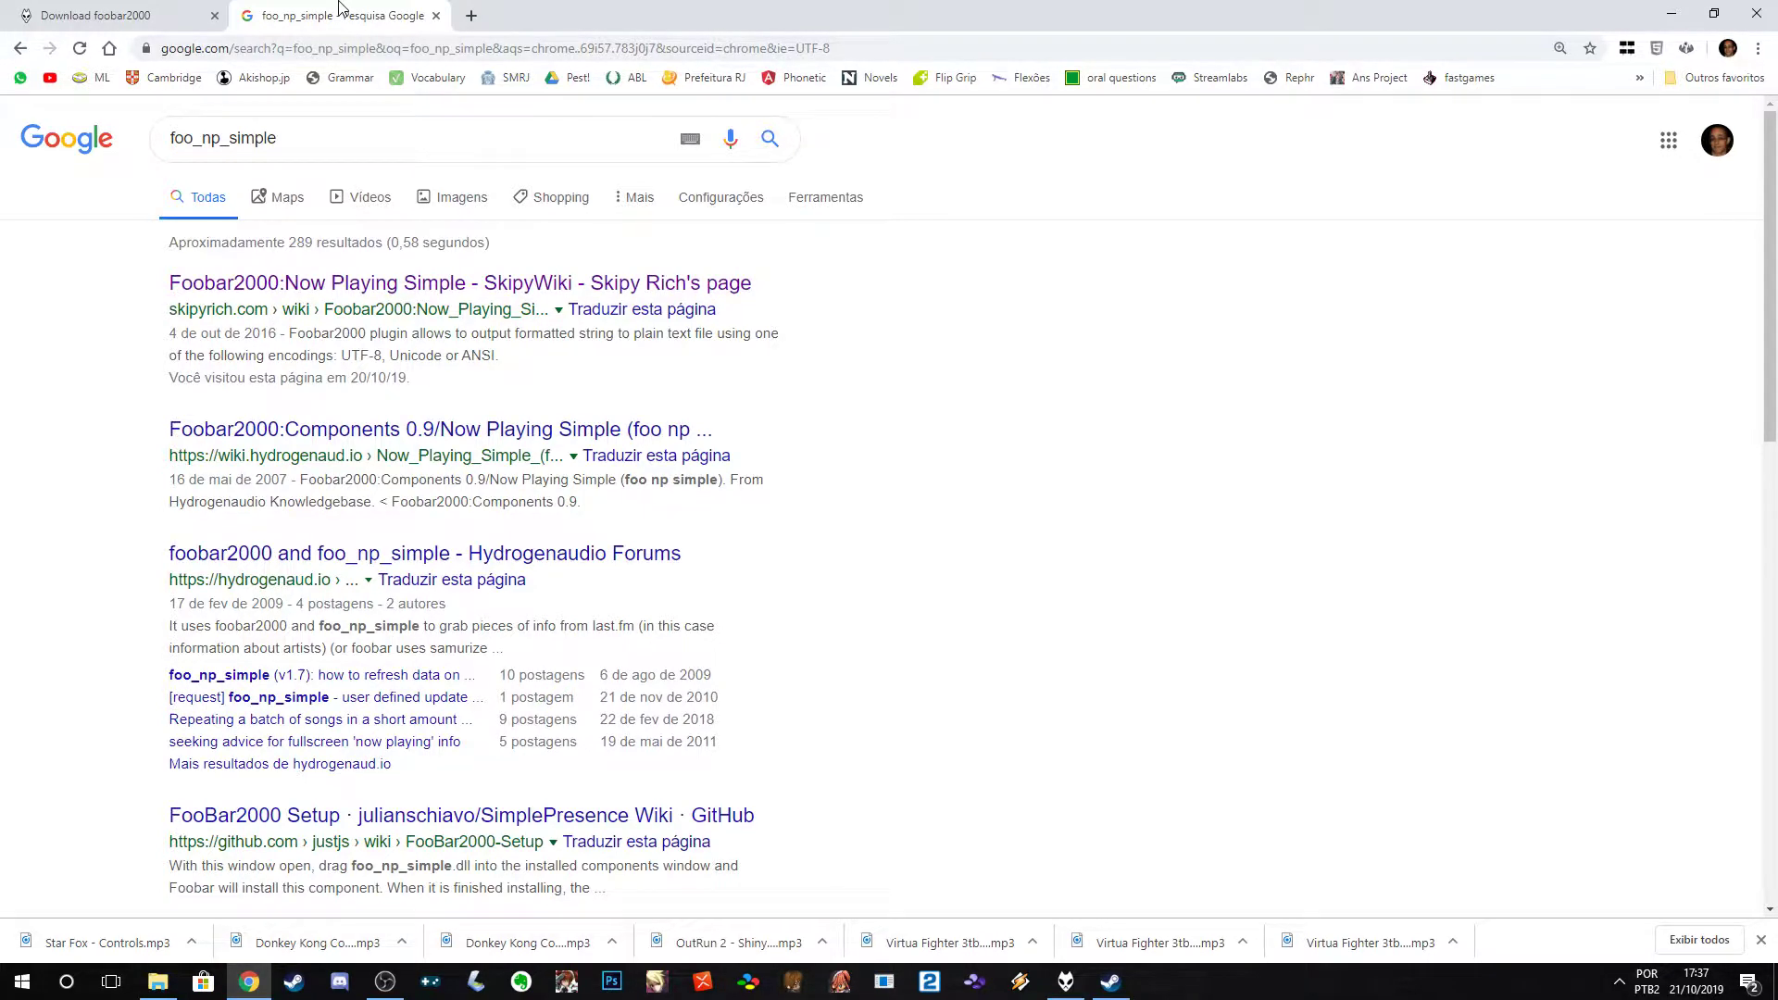
left_click(217, 293)
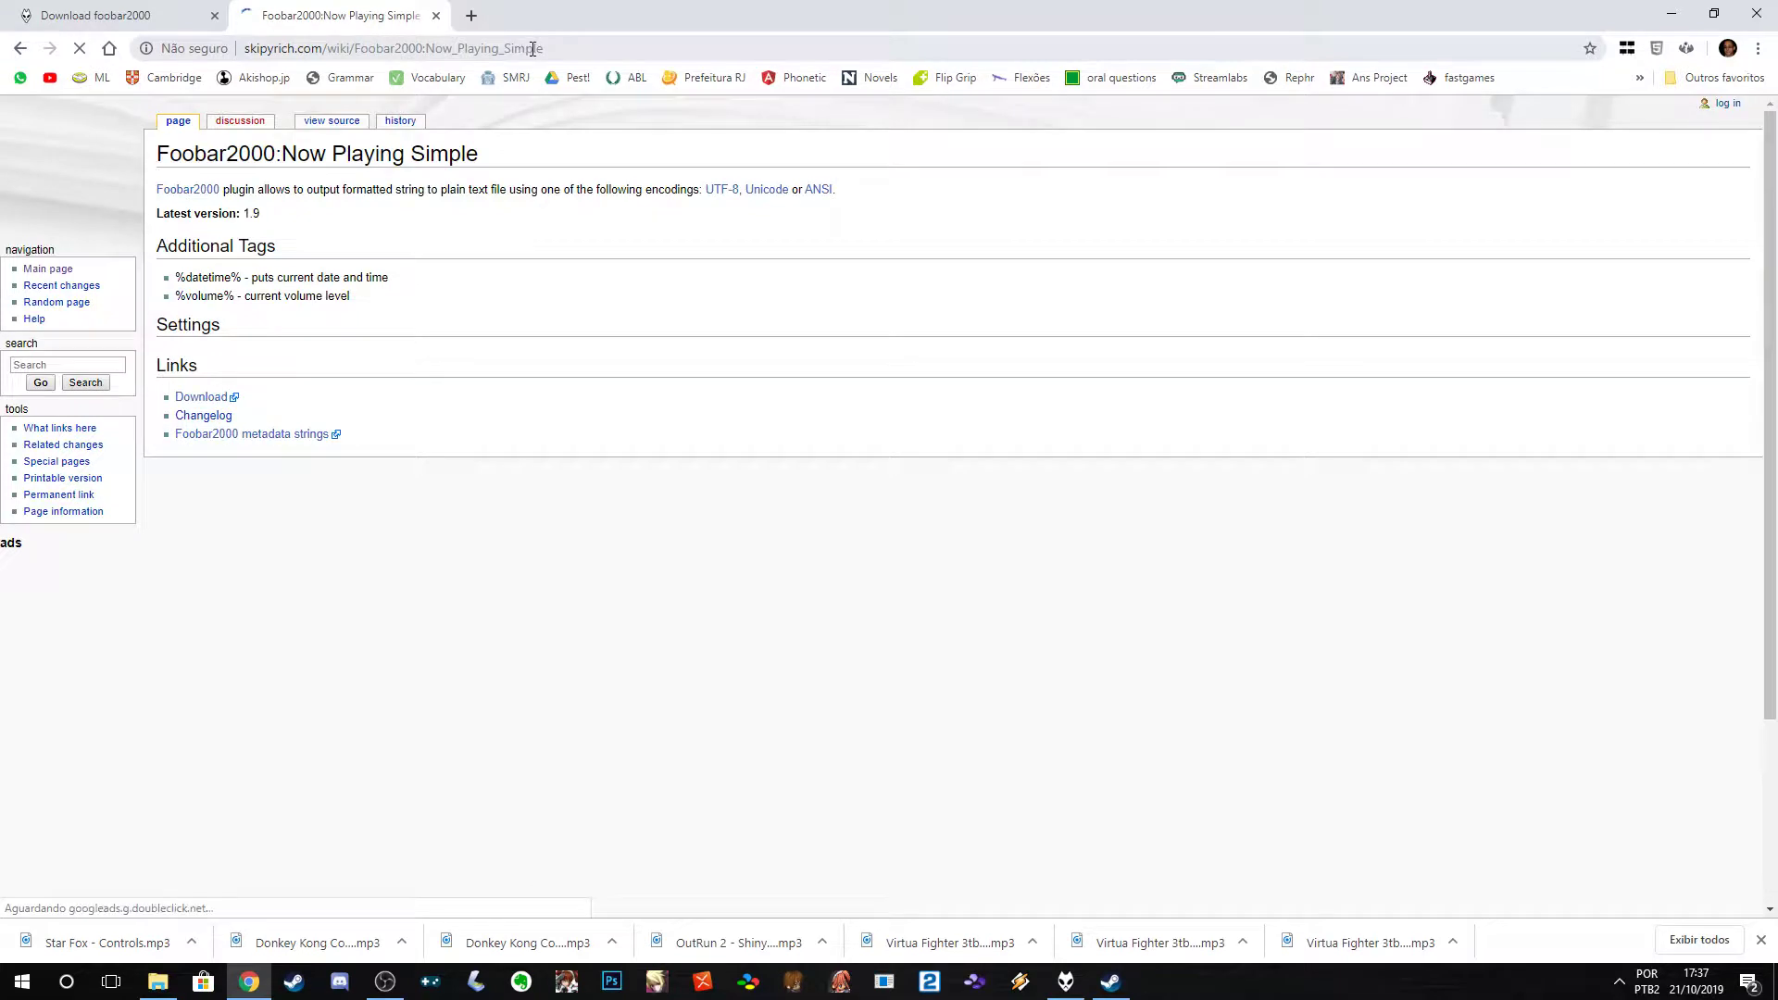
left_click(210, 404)
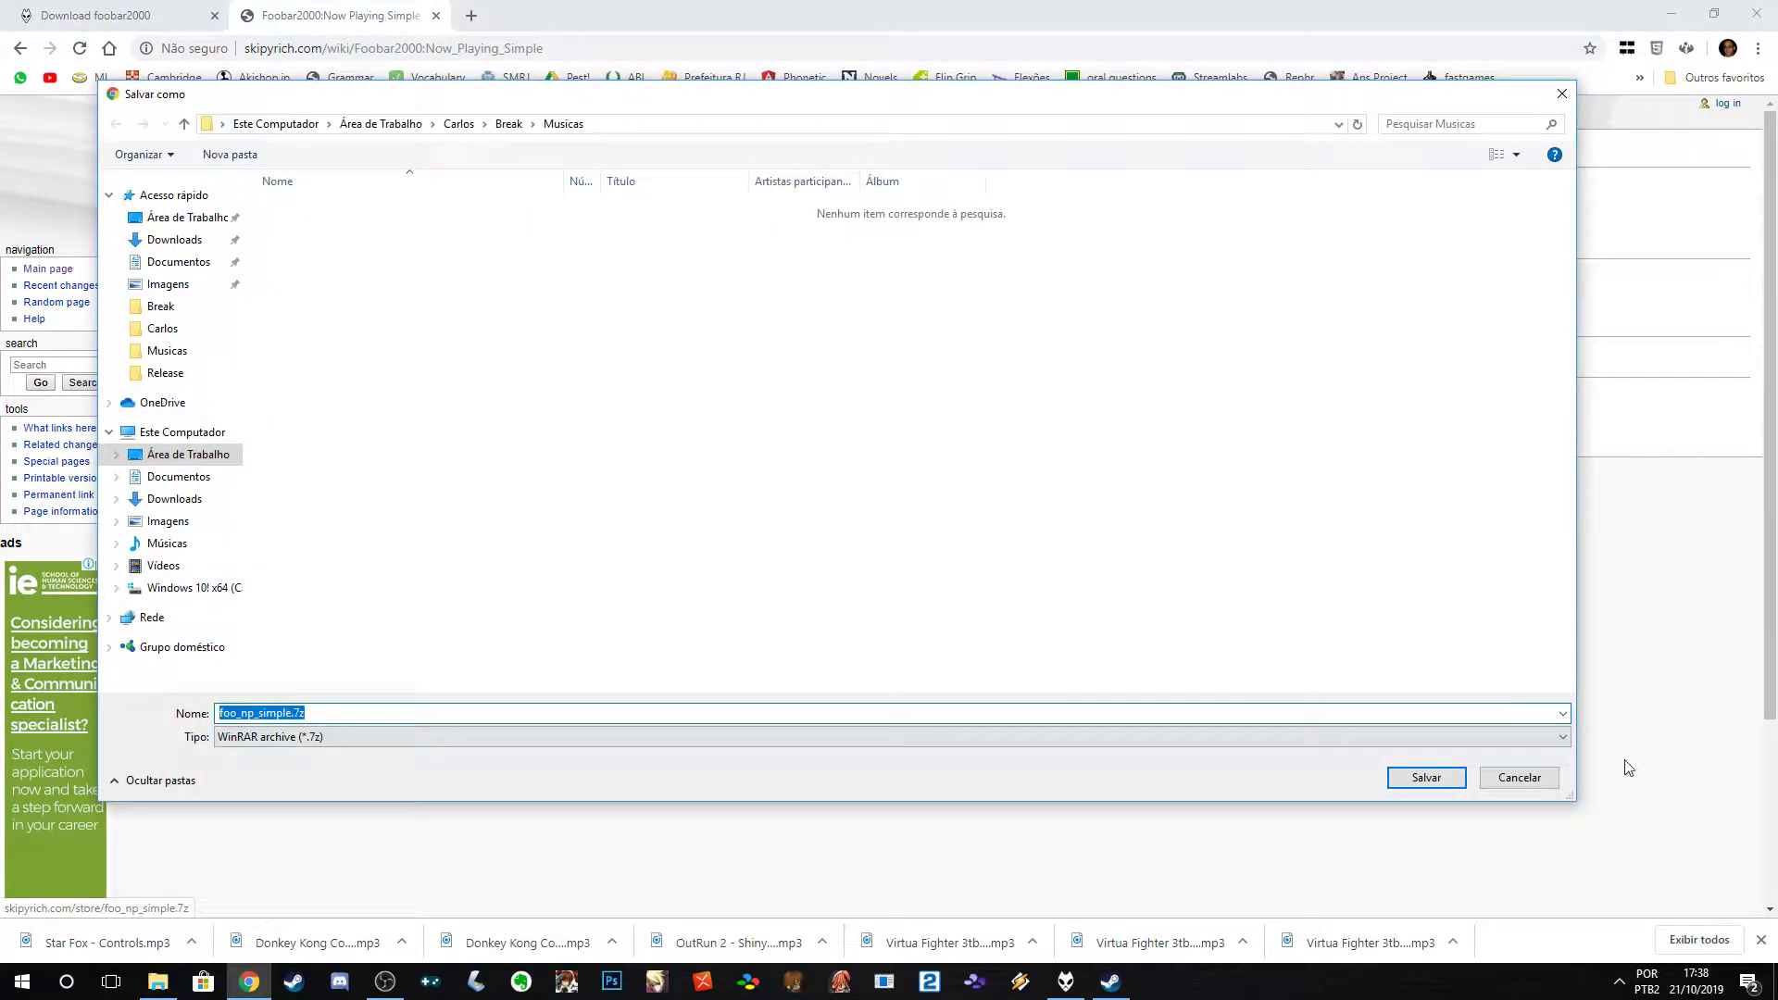
left_click(1520, 777)
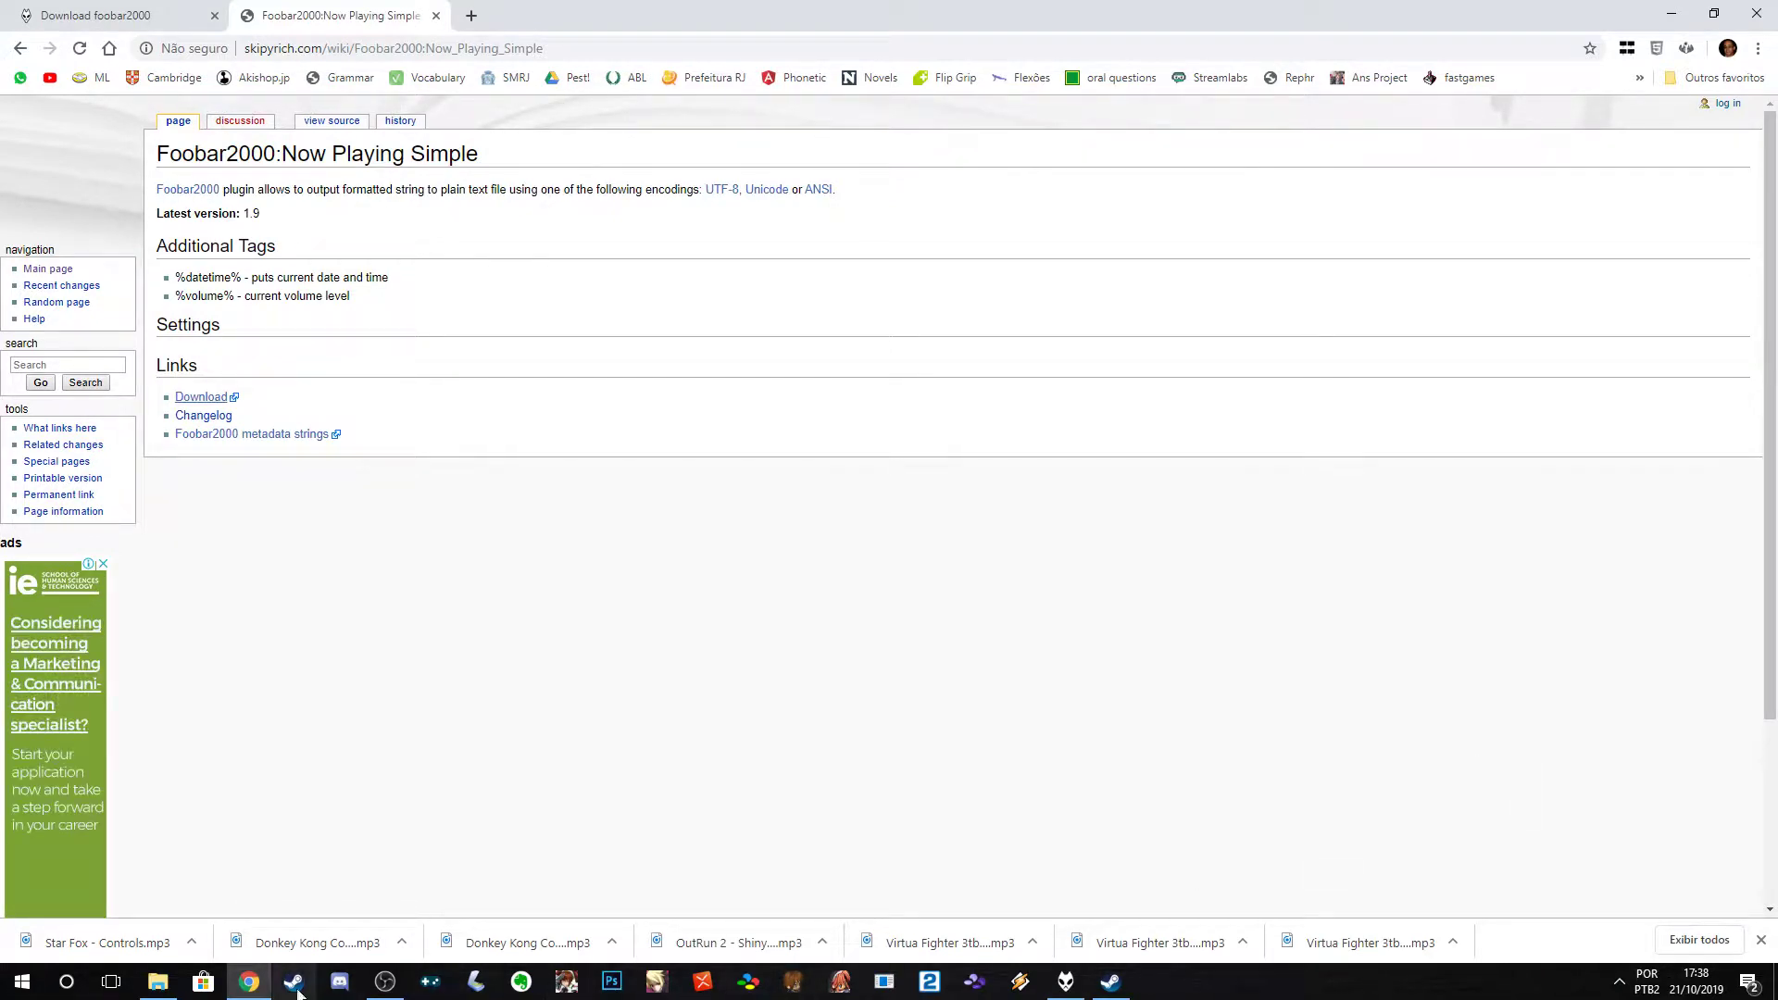
left_click(170, 987)
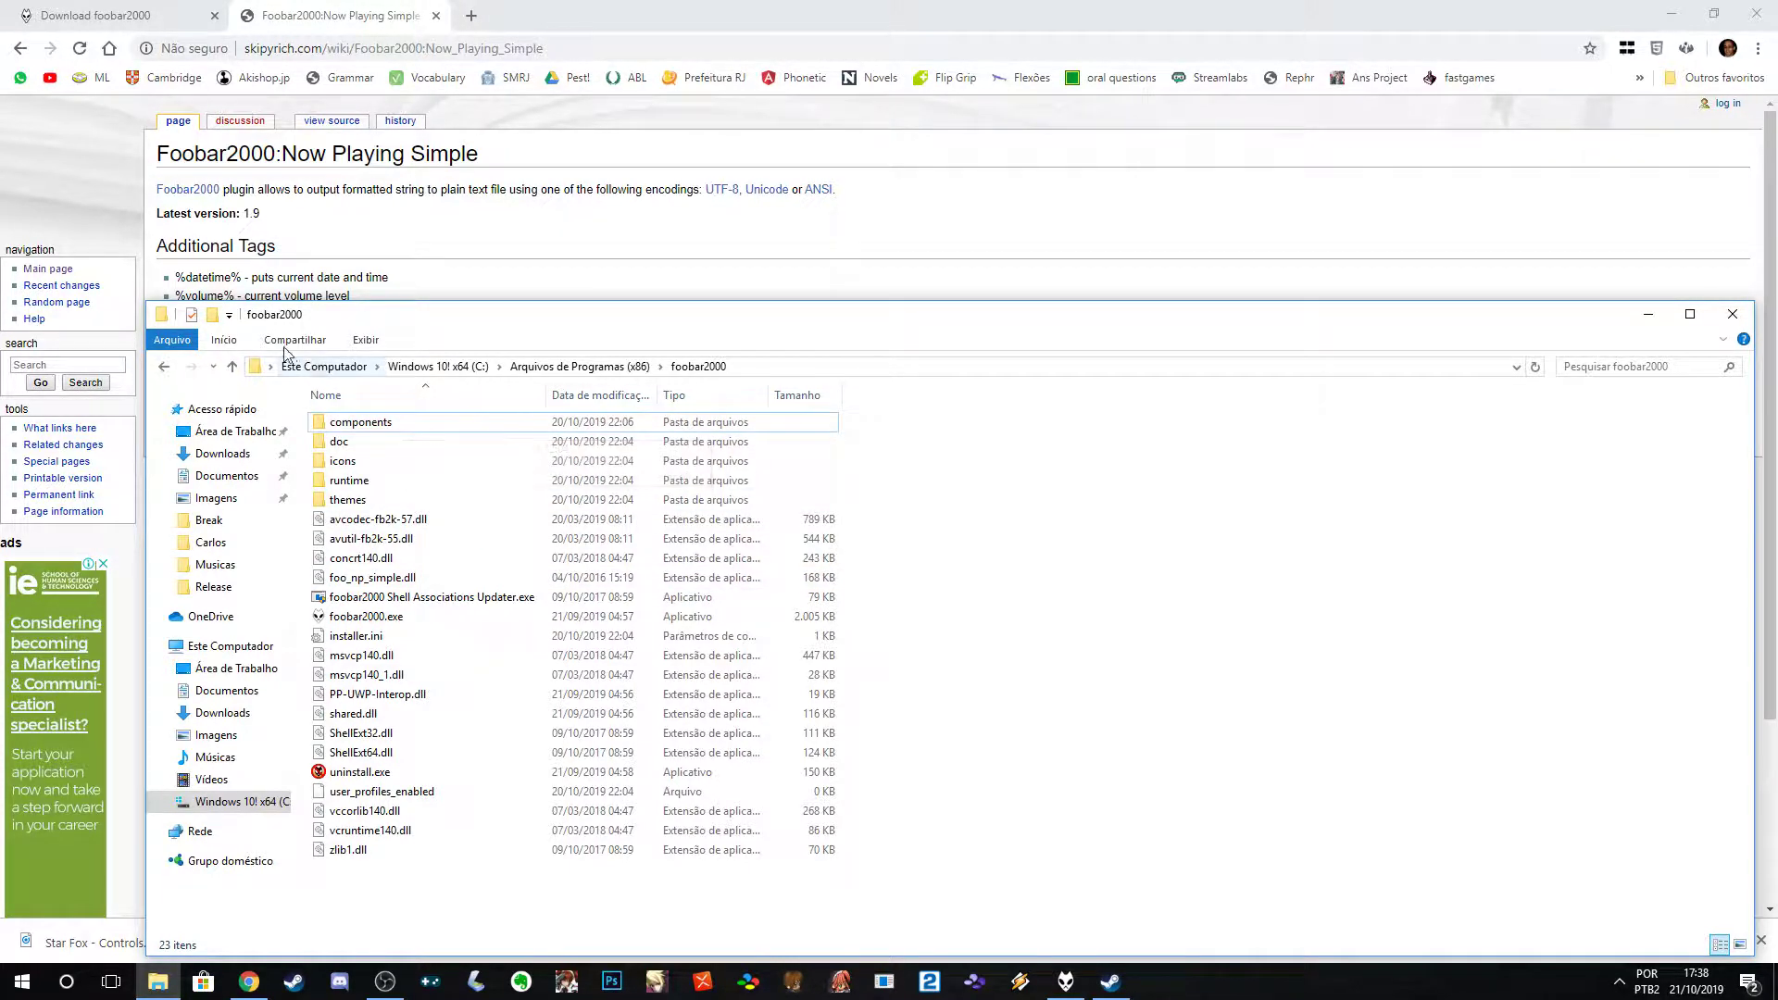
- Confirm foo_np_simple.dll is in the components folder, then bring up the foobar2000 player
double_click(387, 422)
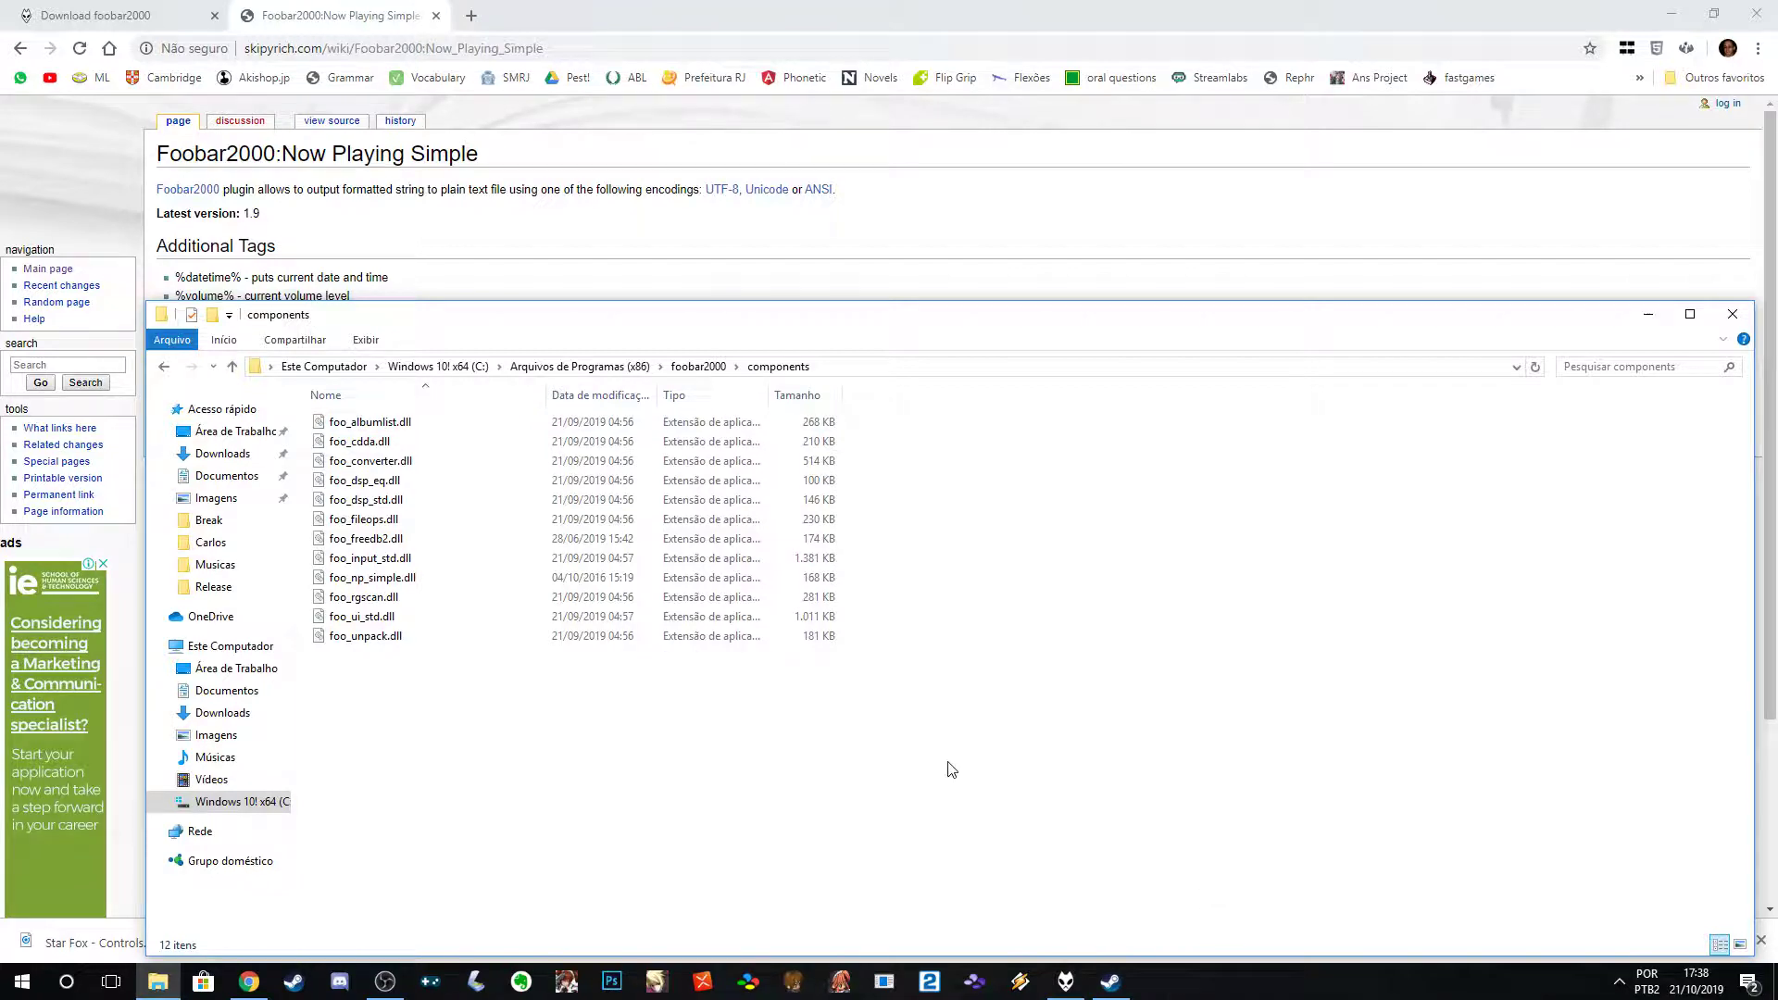
left_click(360, 446)
key("Down")
key("Down")
key("Down")
key("Down")
key("Down")
key("Down")
key("Down")
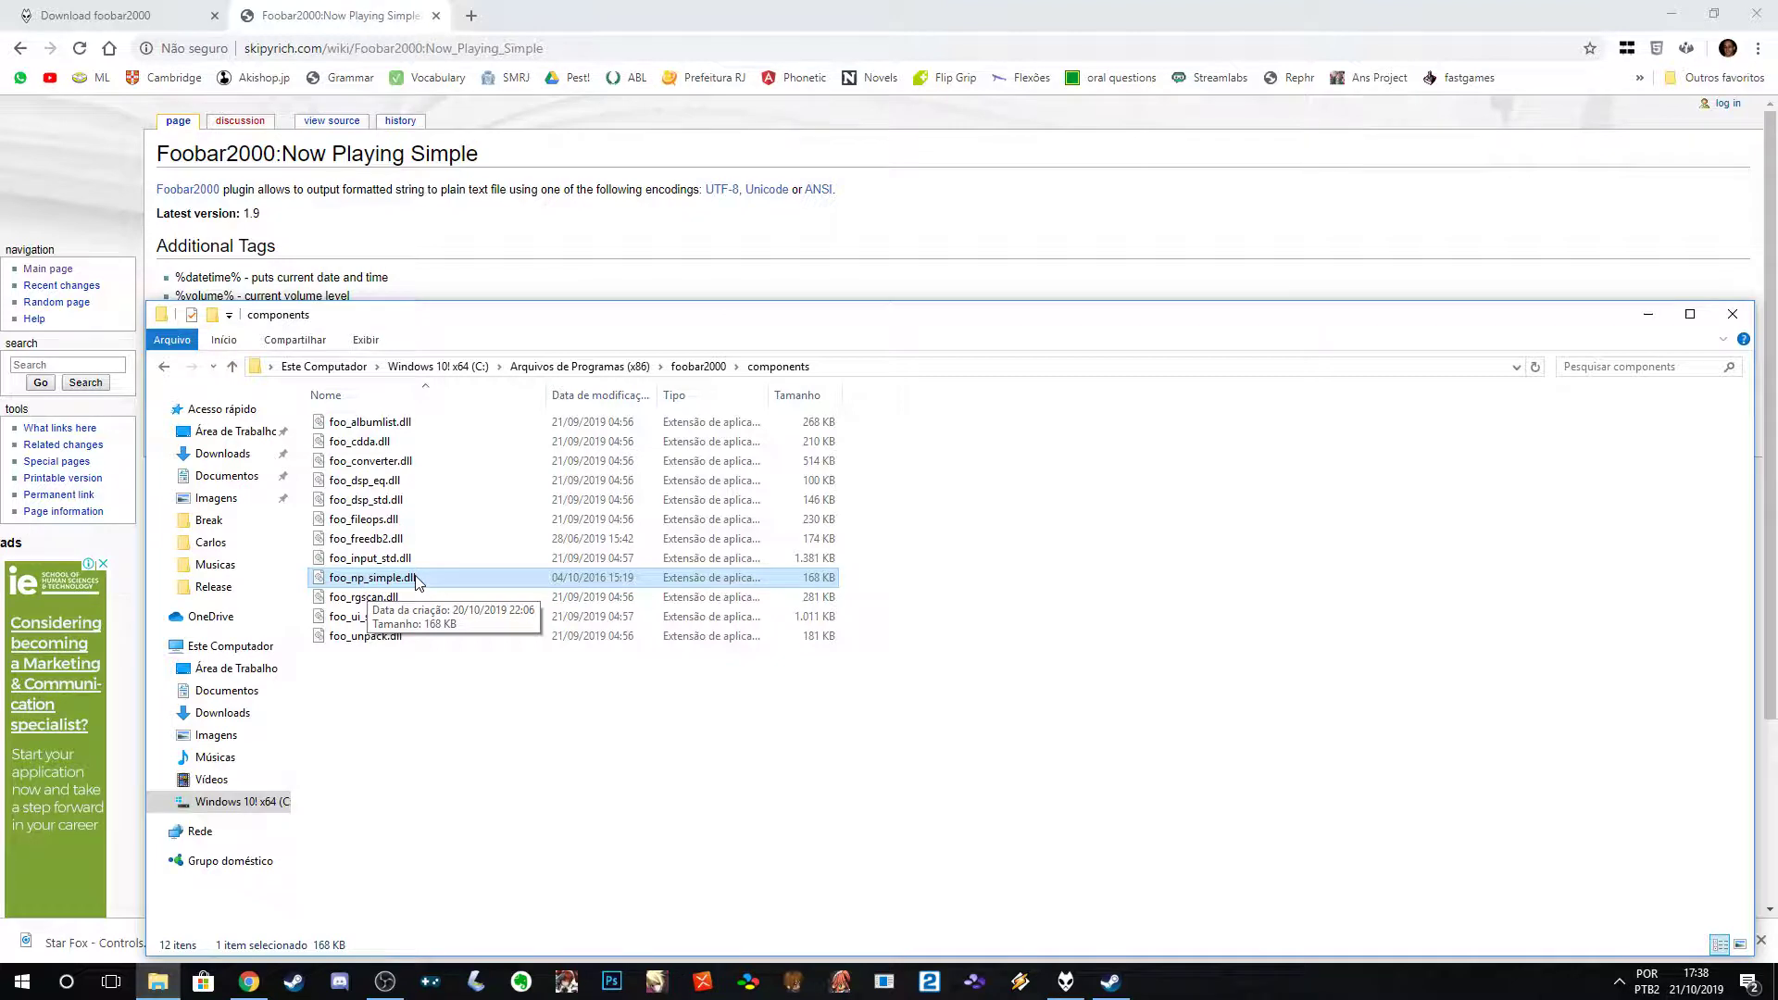
left_click(164, 366)
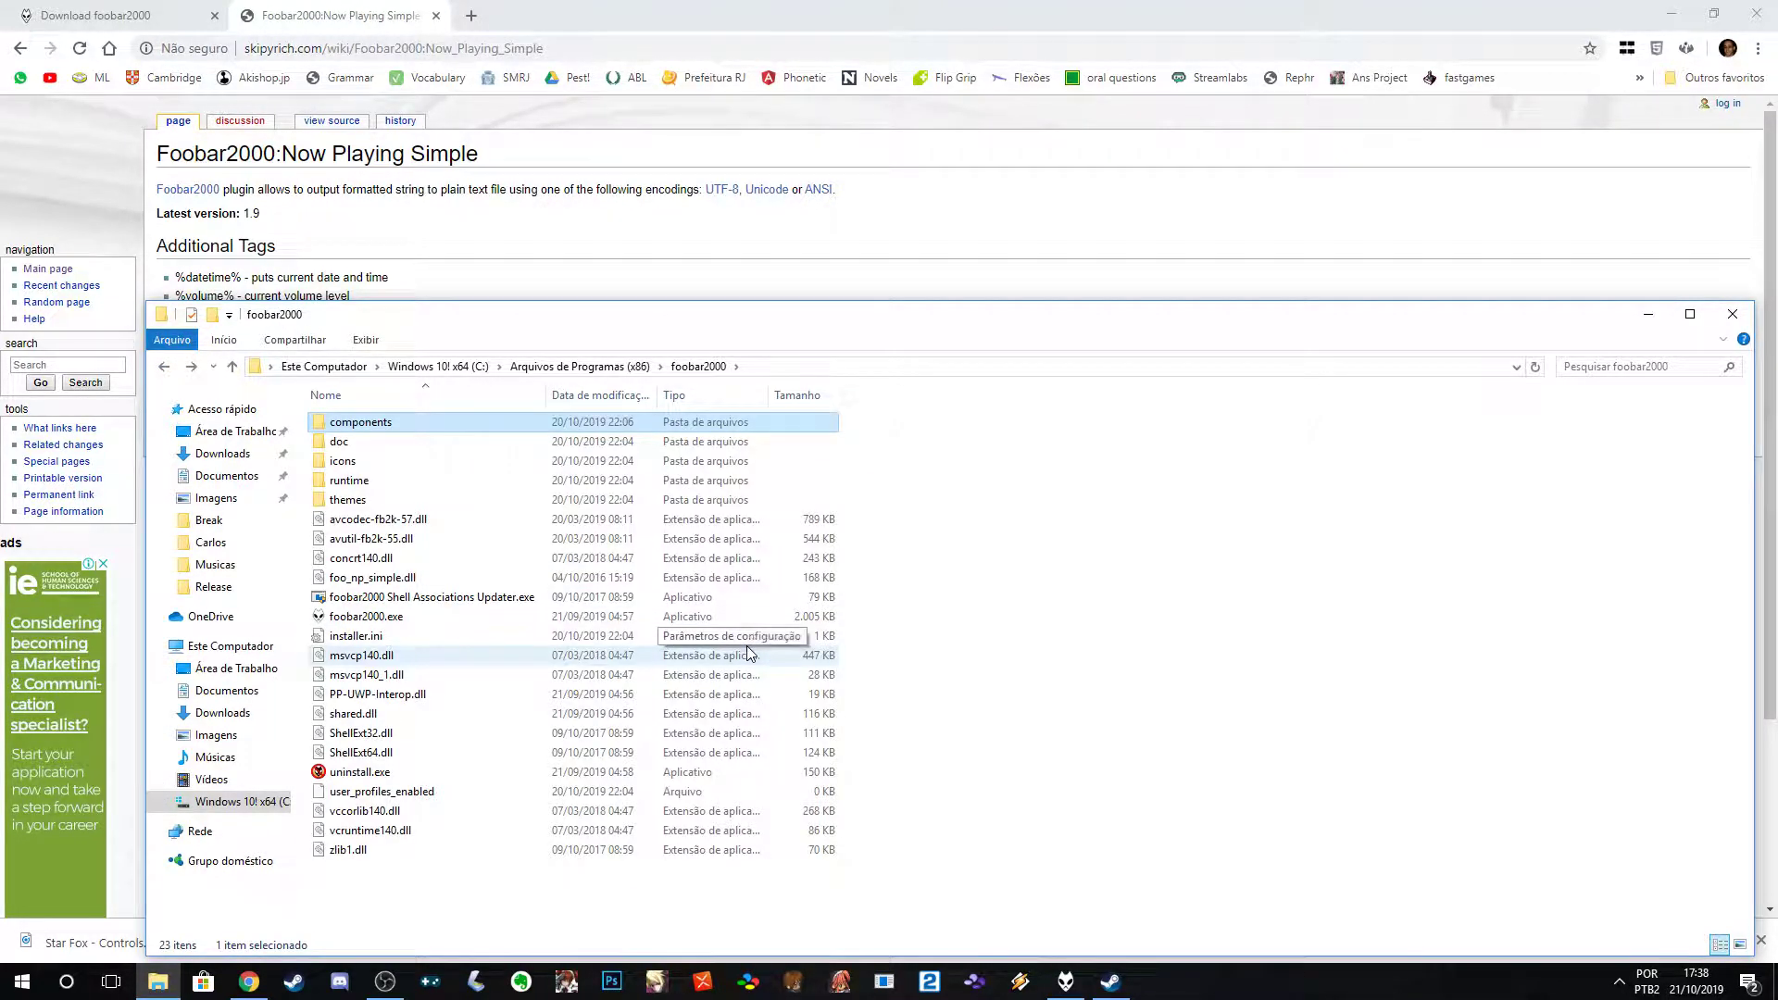
left_click(1065, 982)
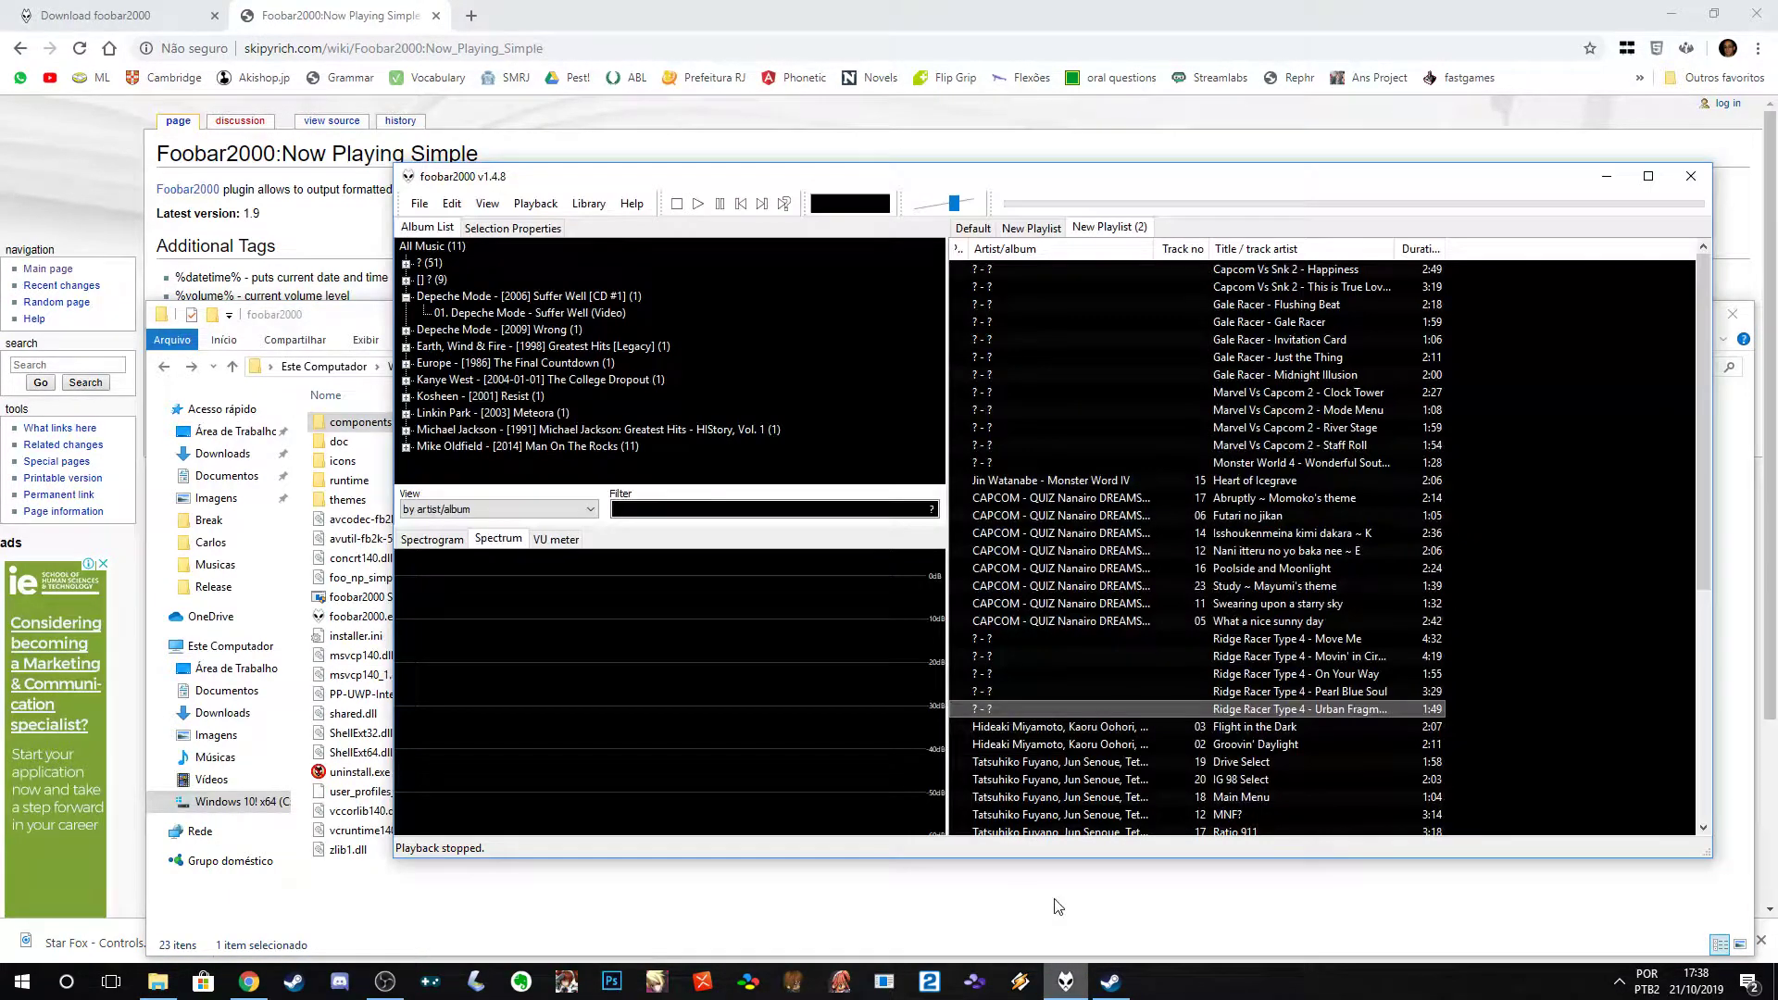
left_click(420, 204)
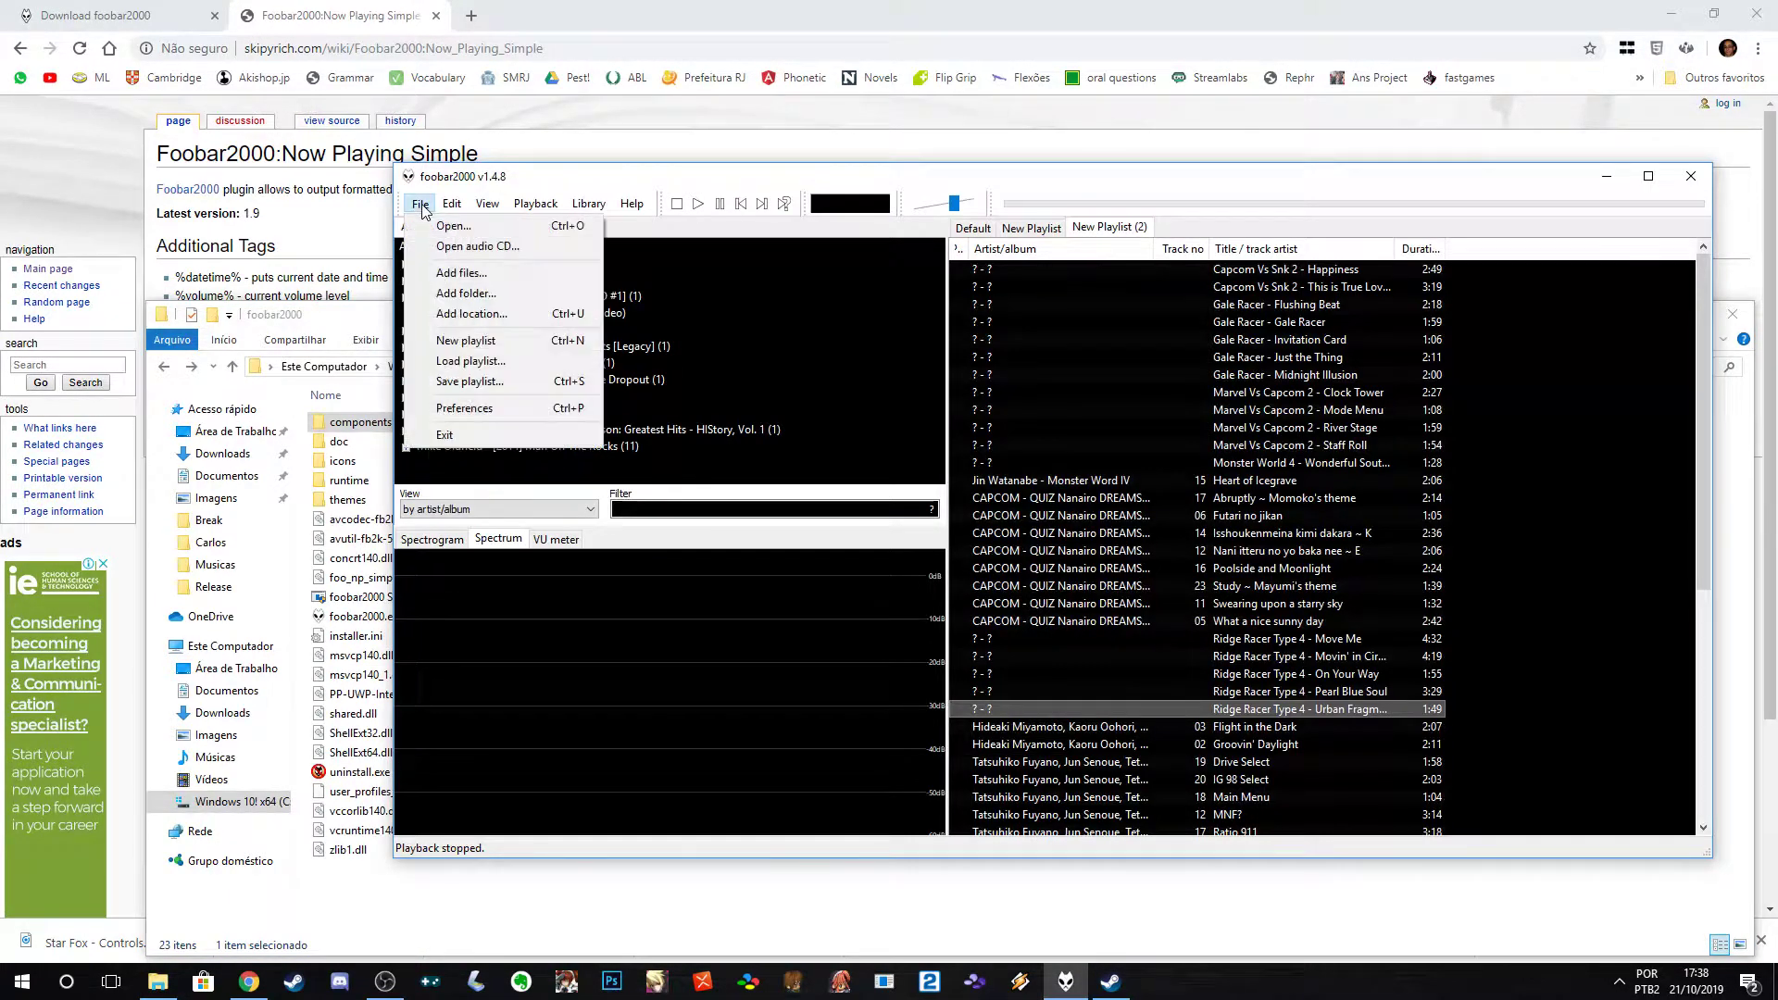
left_click(480, 409)
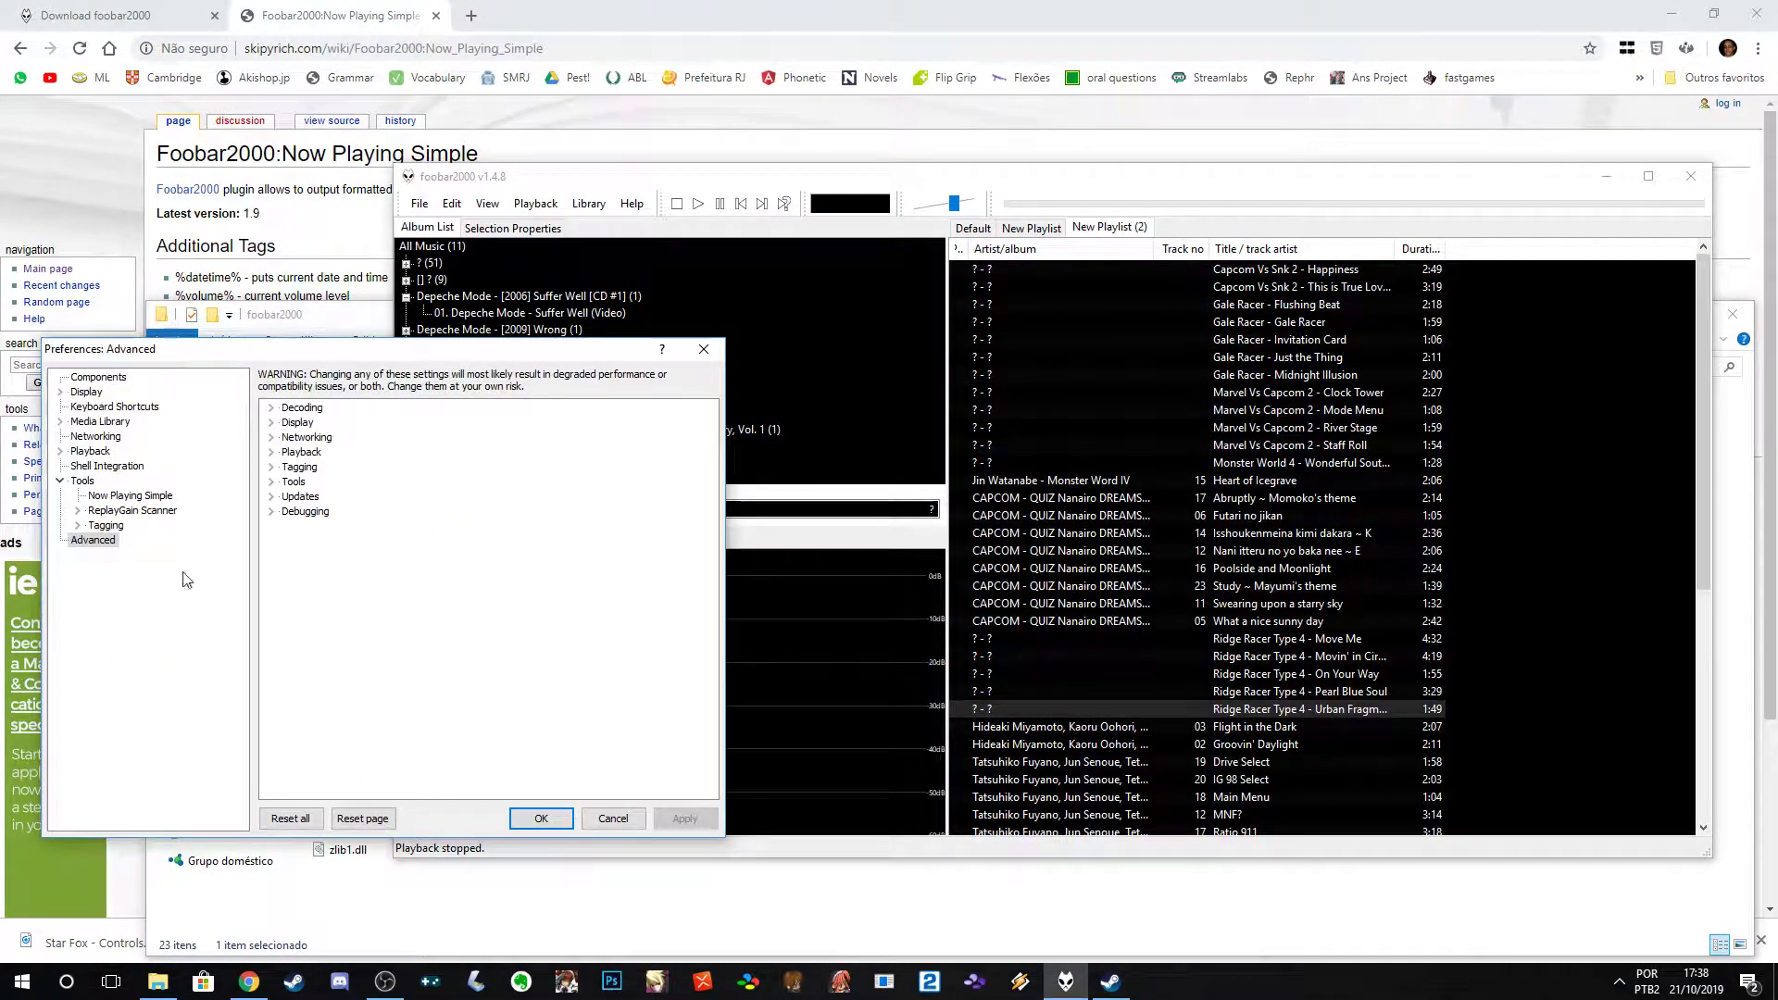
left_click(103, 499)
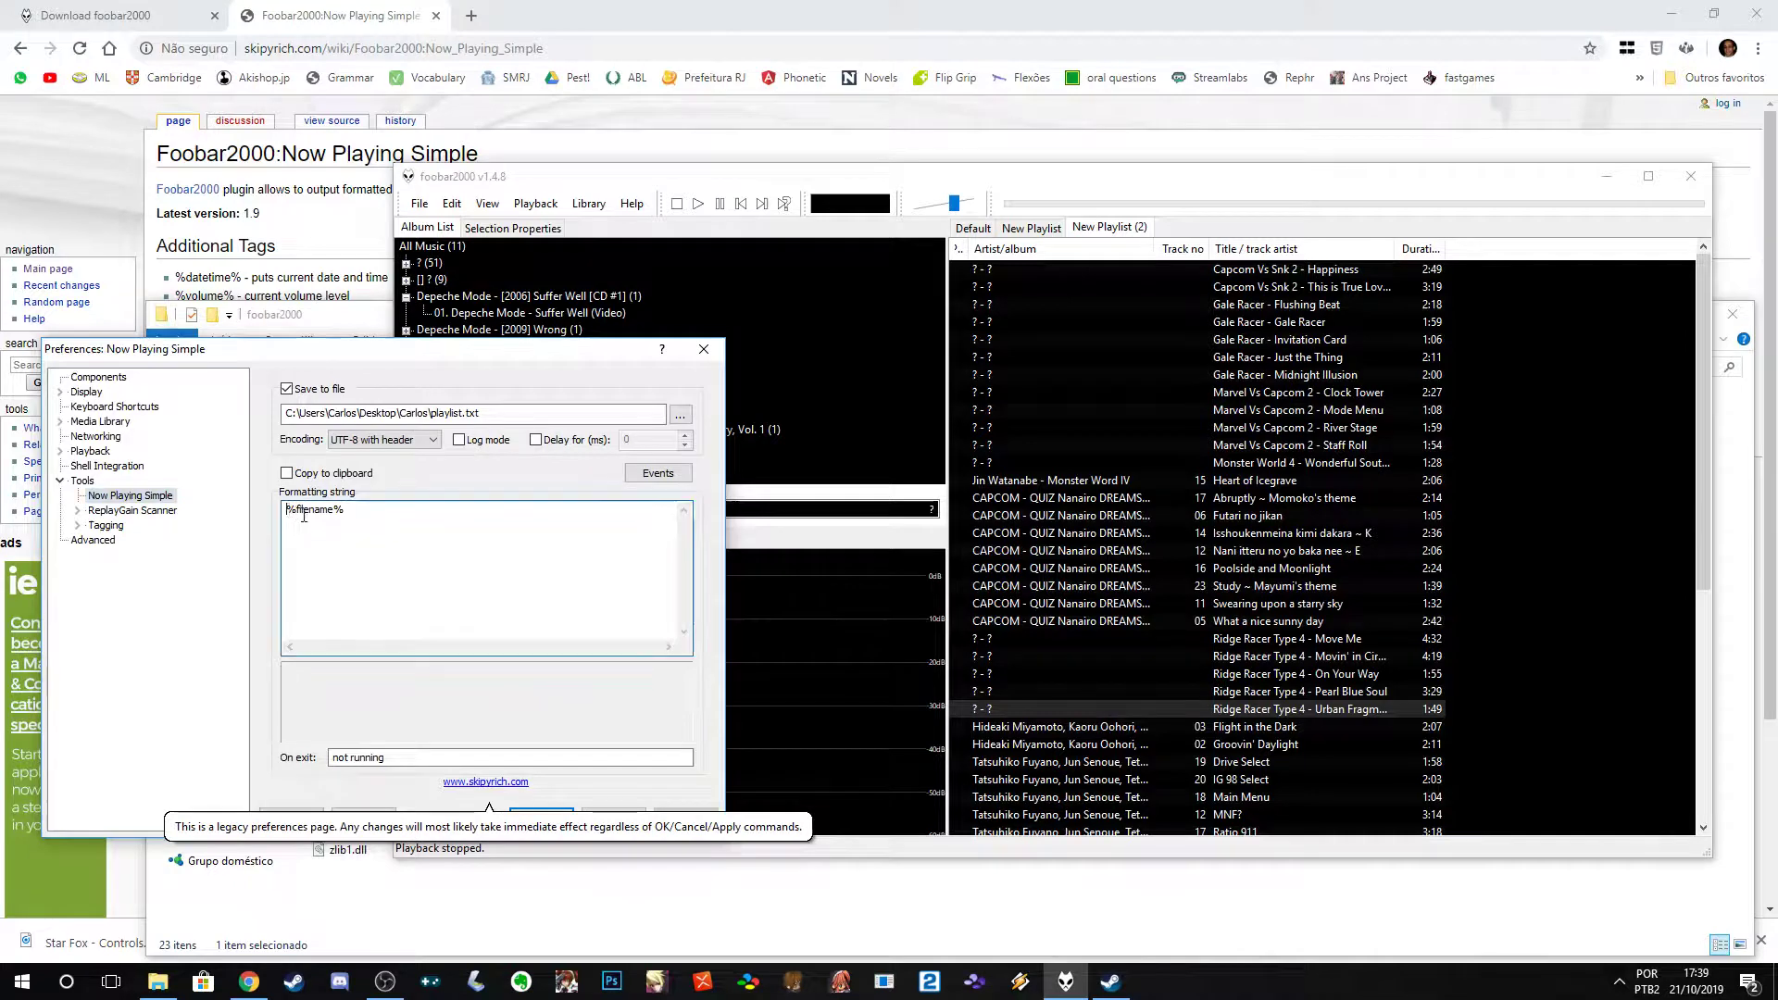
left_click_drag(346, 511, 283, 520)
left_click(540, 817)
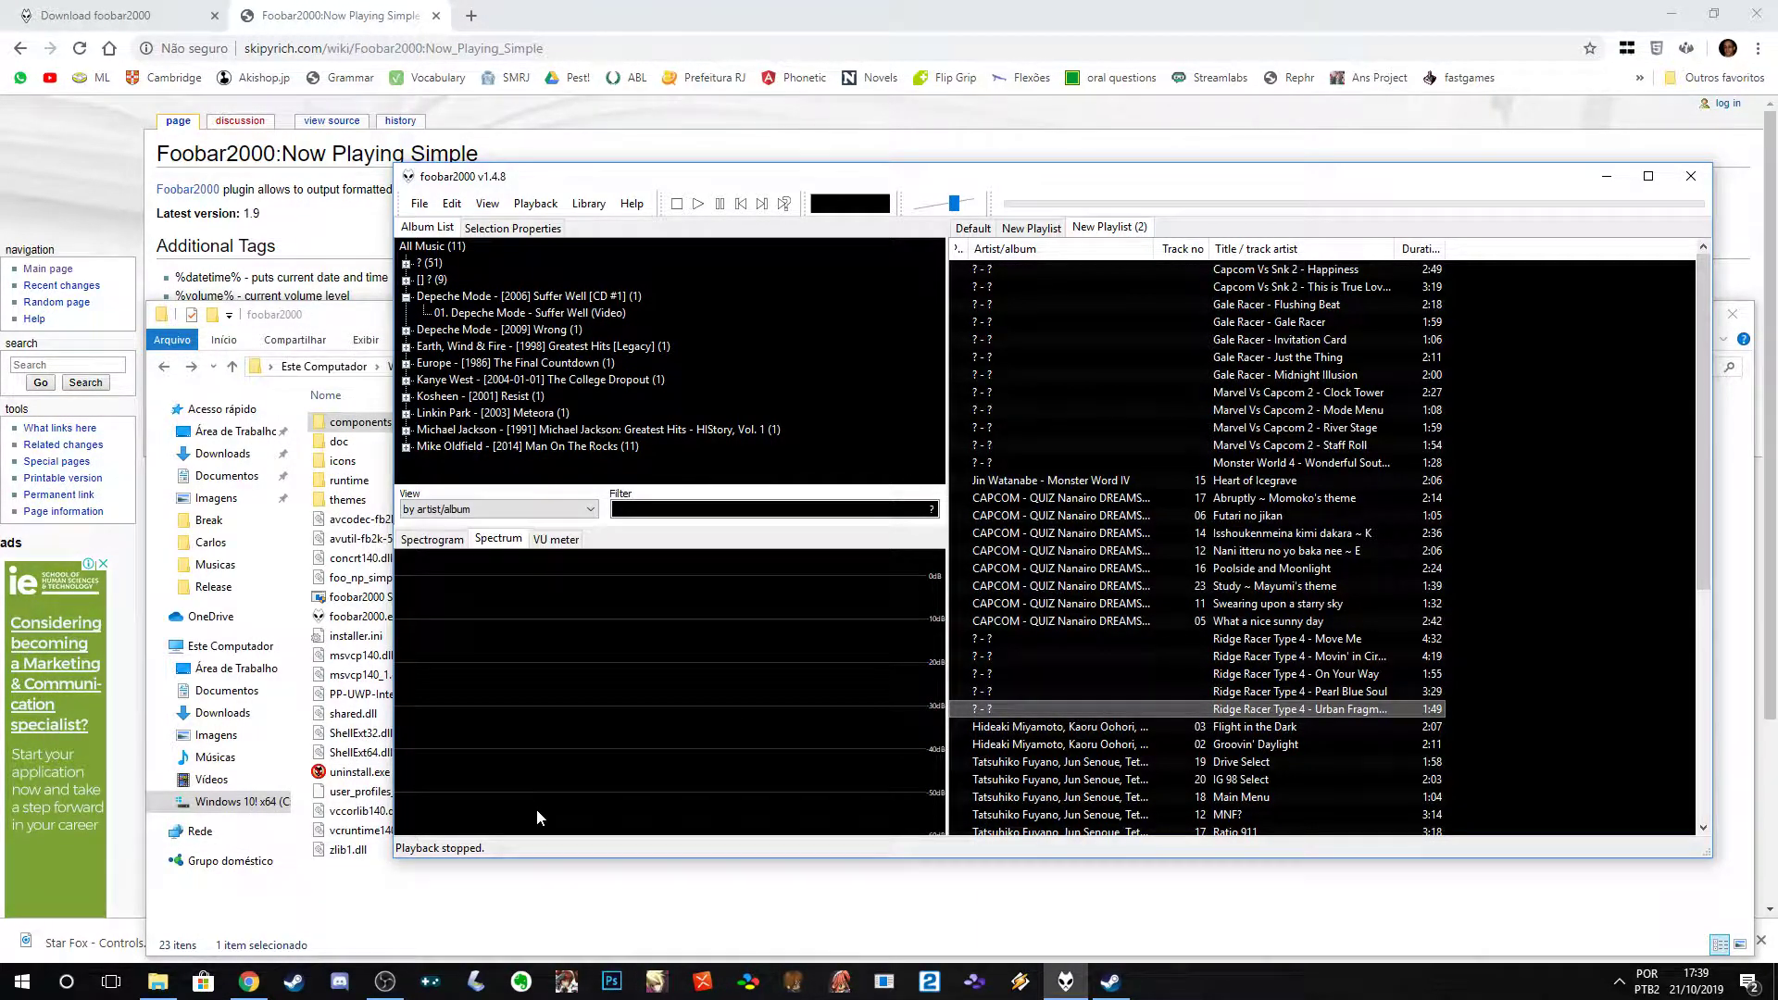
- In Now Playing Simple preferences, select playlist.txt as the %filename% output file
left_click(419, 202)
left_click(444, 375)
left_click(374, 566)
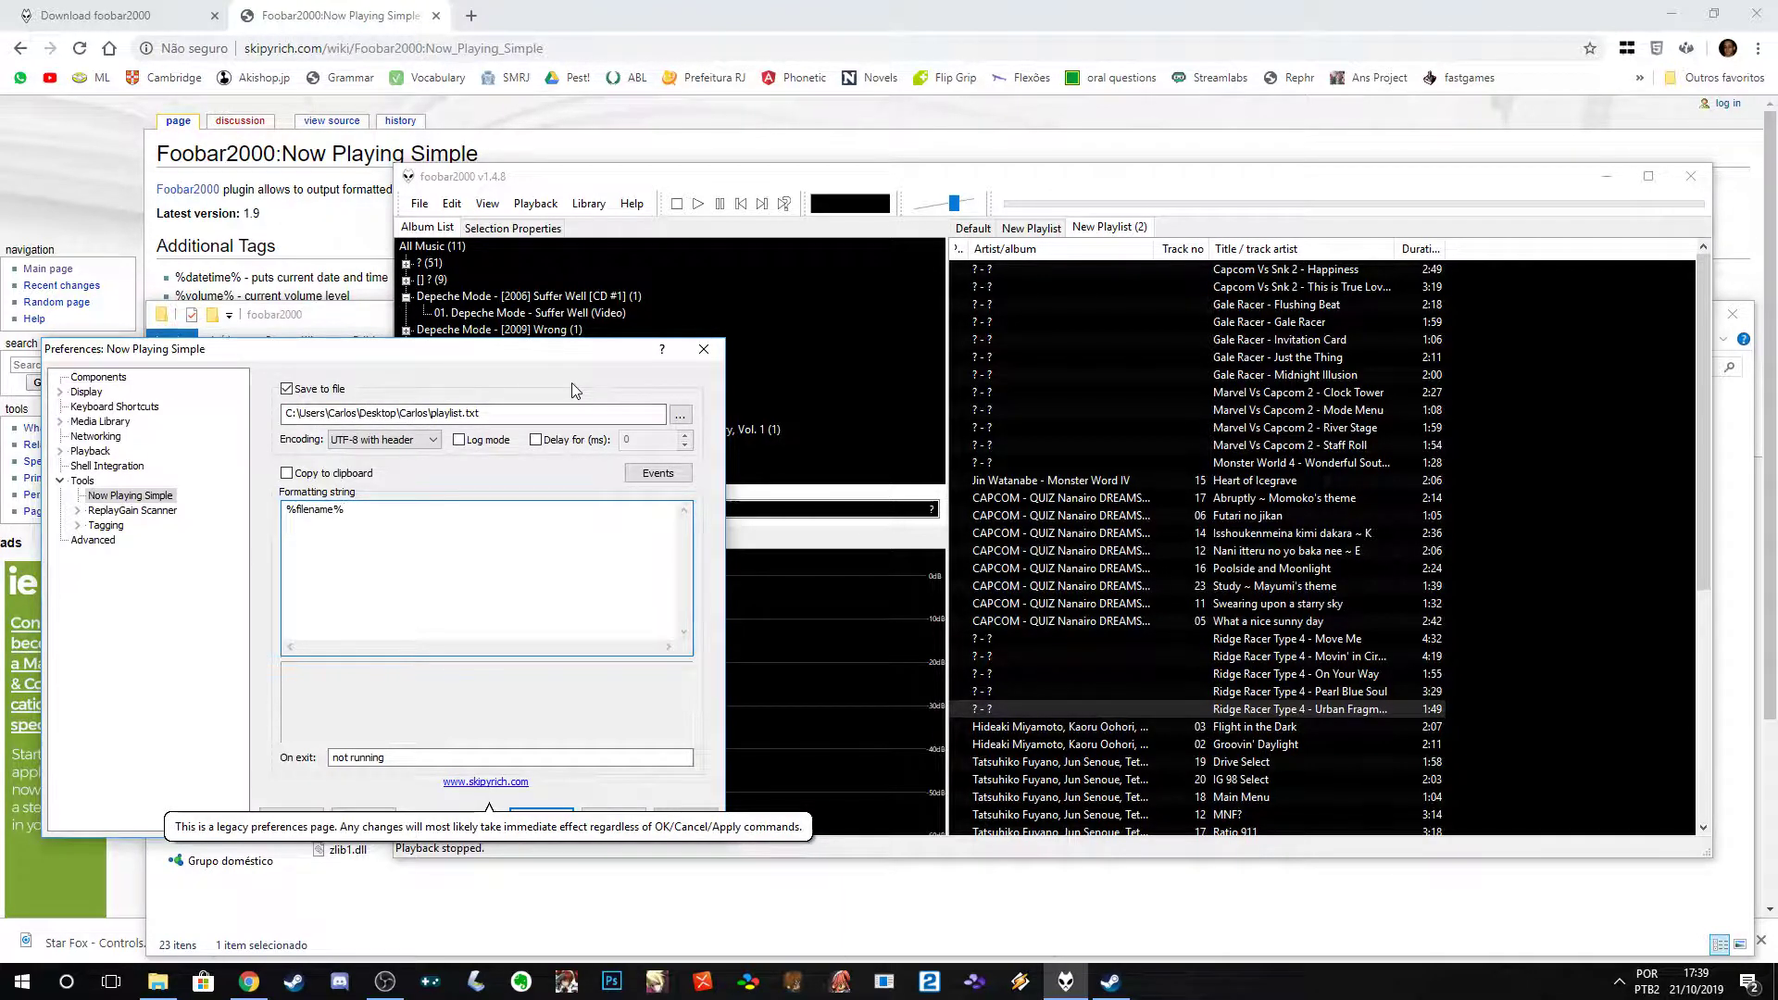
double_click(462, 415)
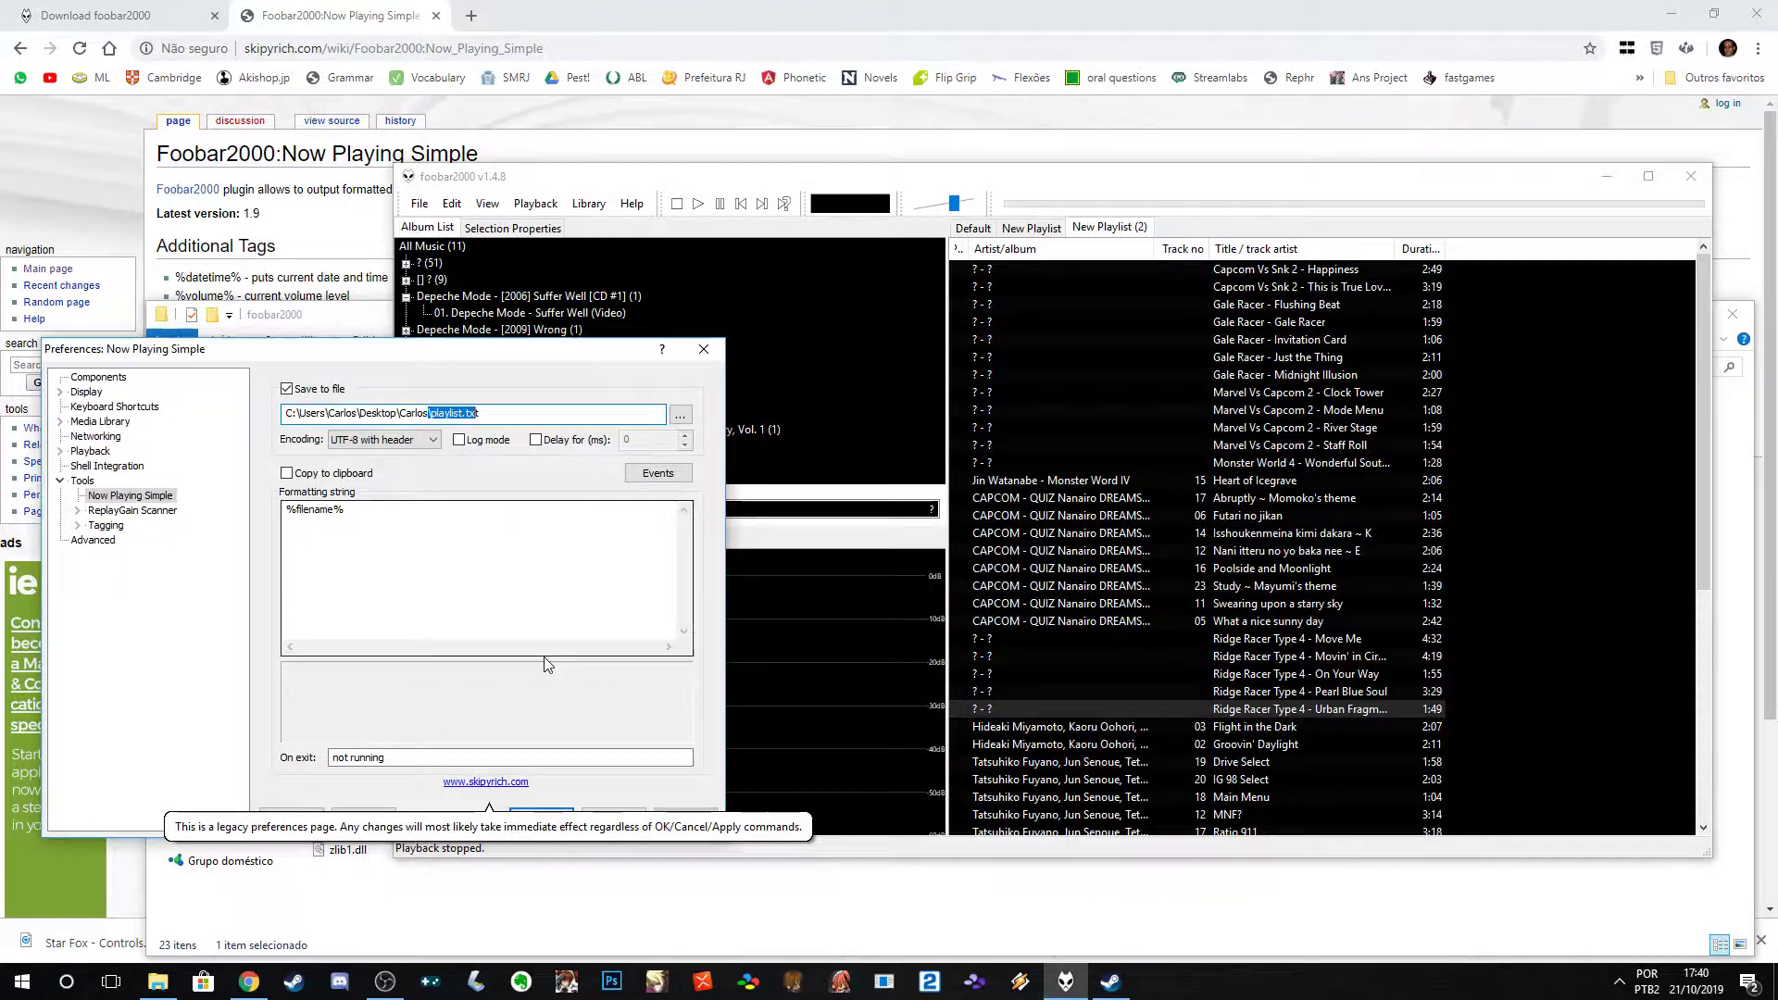
left_click(396, 983)
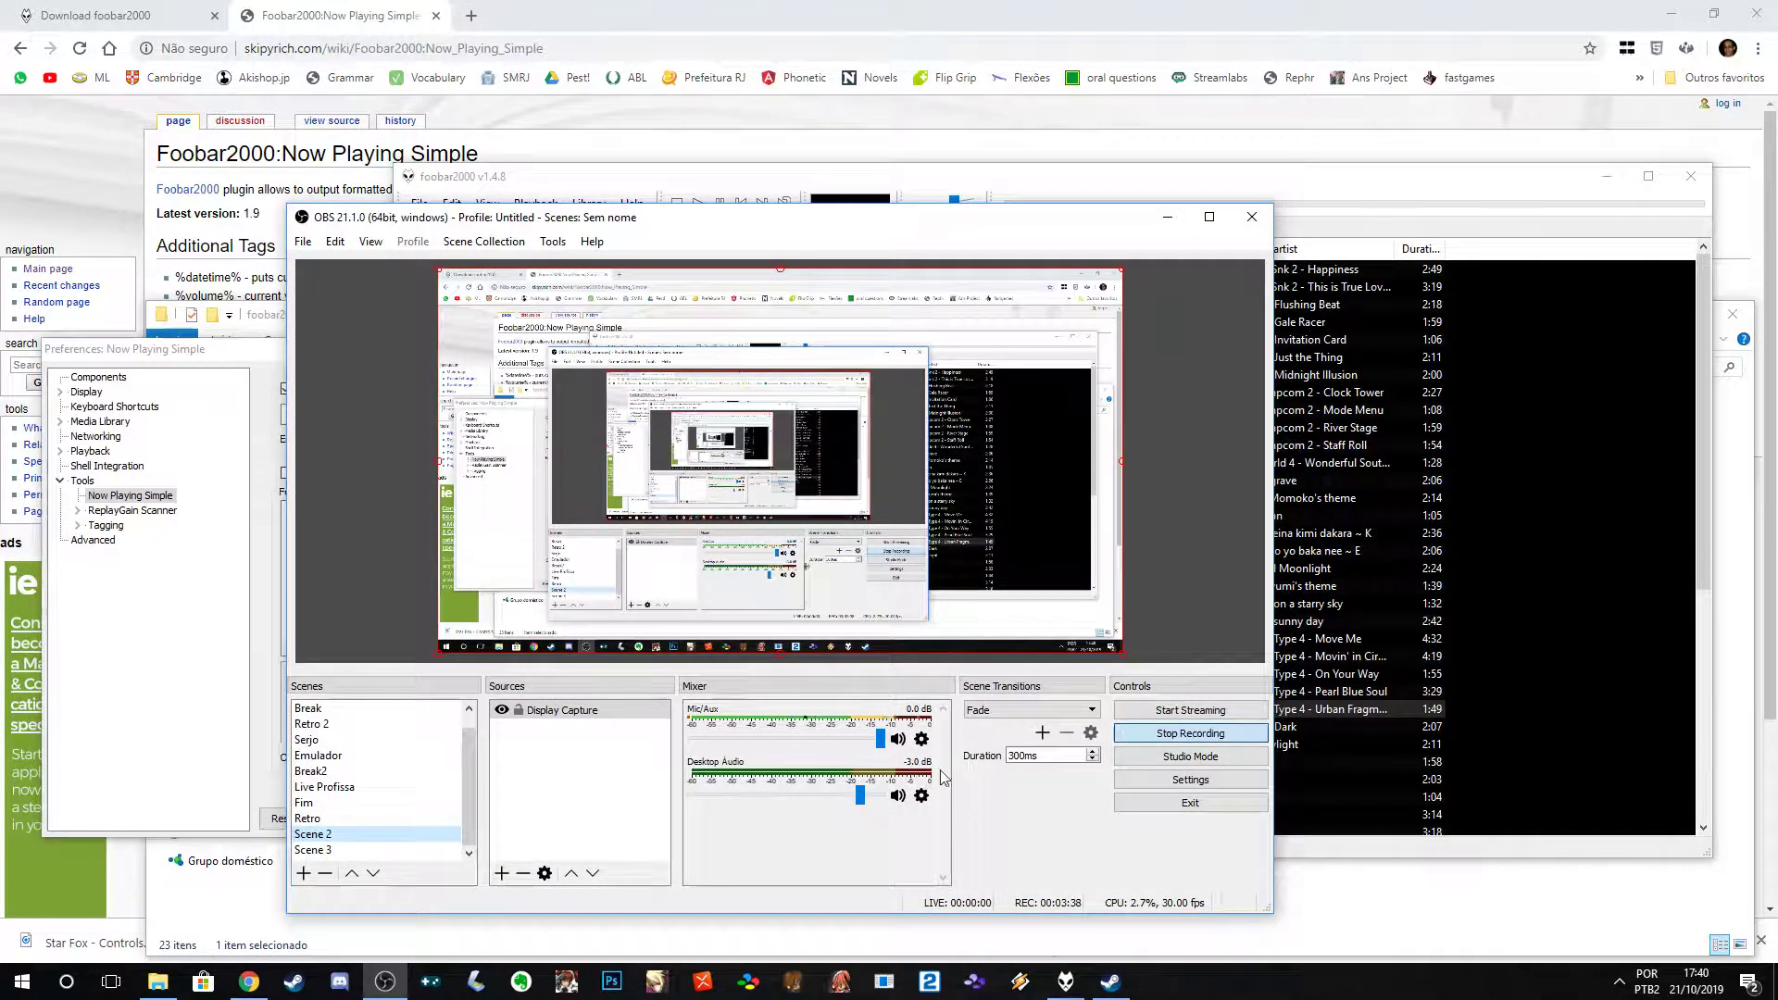
- Add a Text (FreeType 2) source that reads from the desktop playlist.txt file
left_click(502, 873)
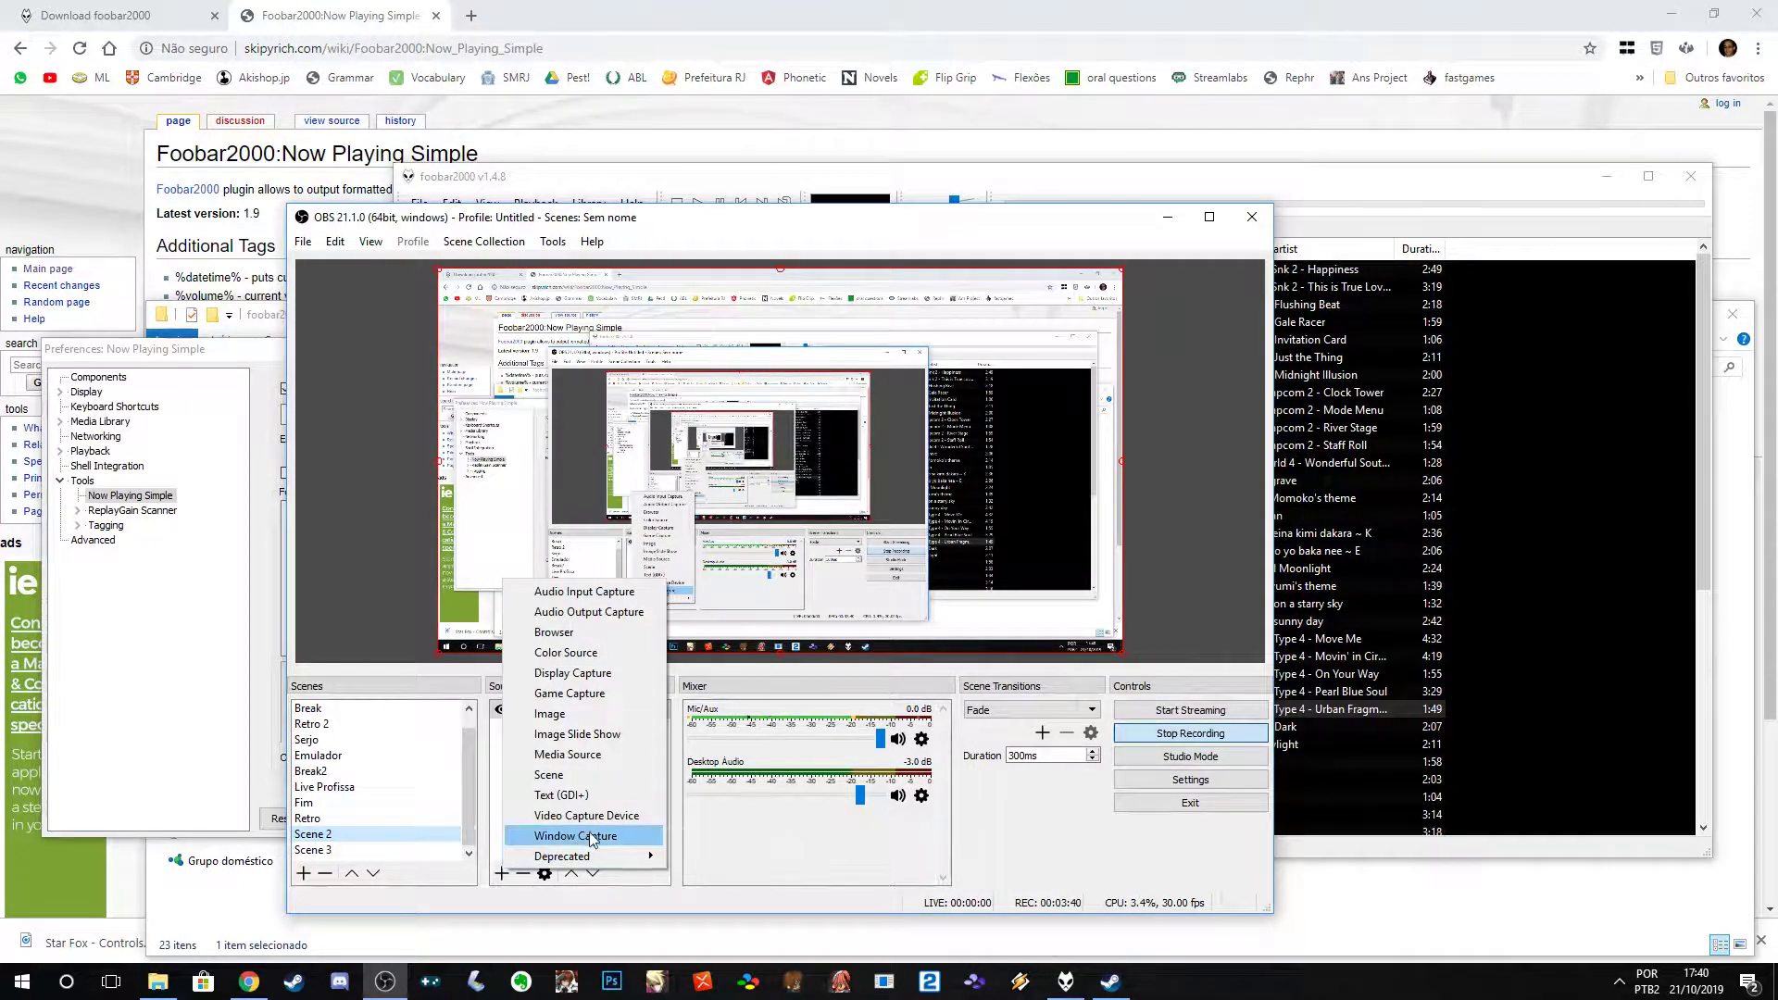
mouse_move(581, 859)
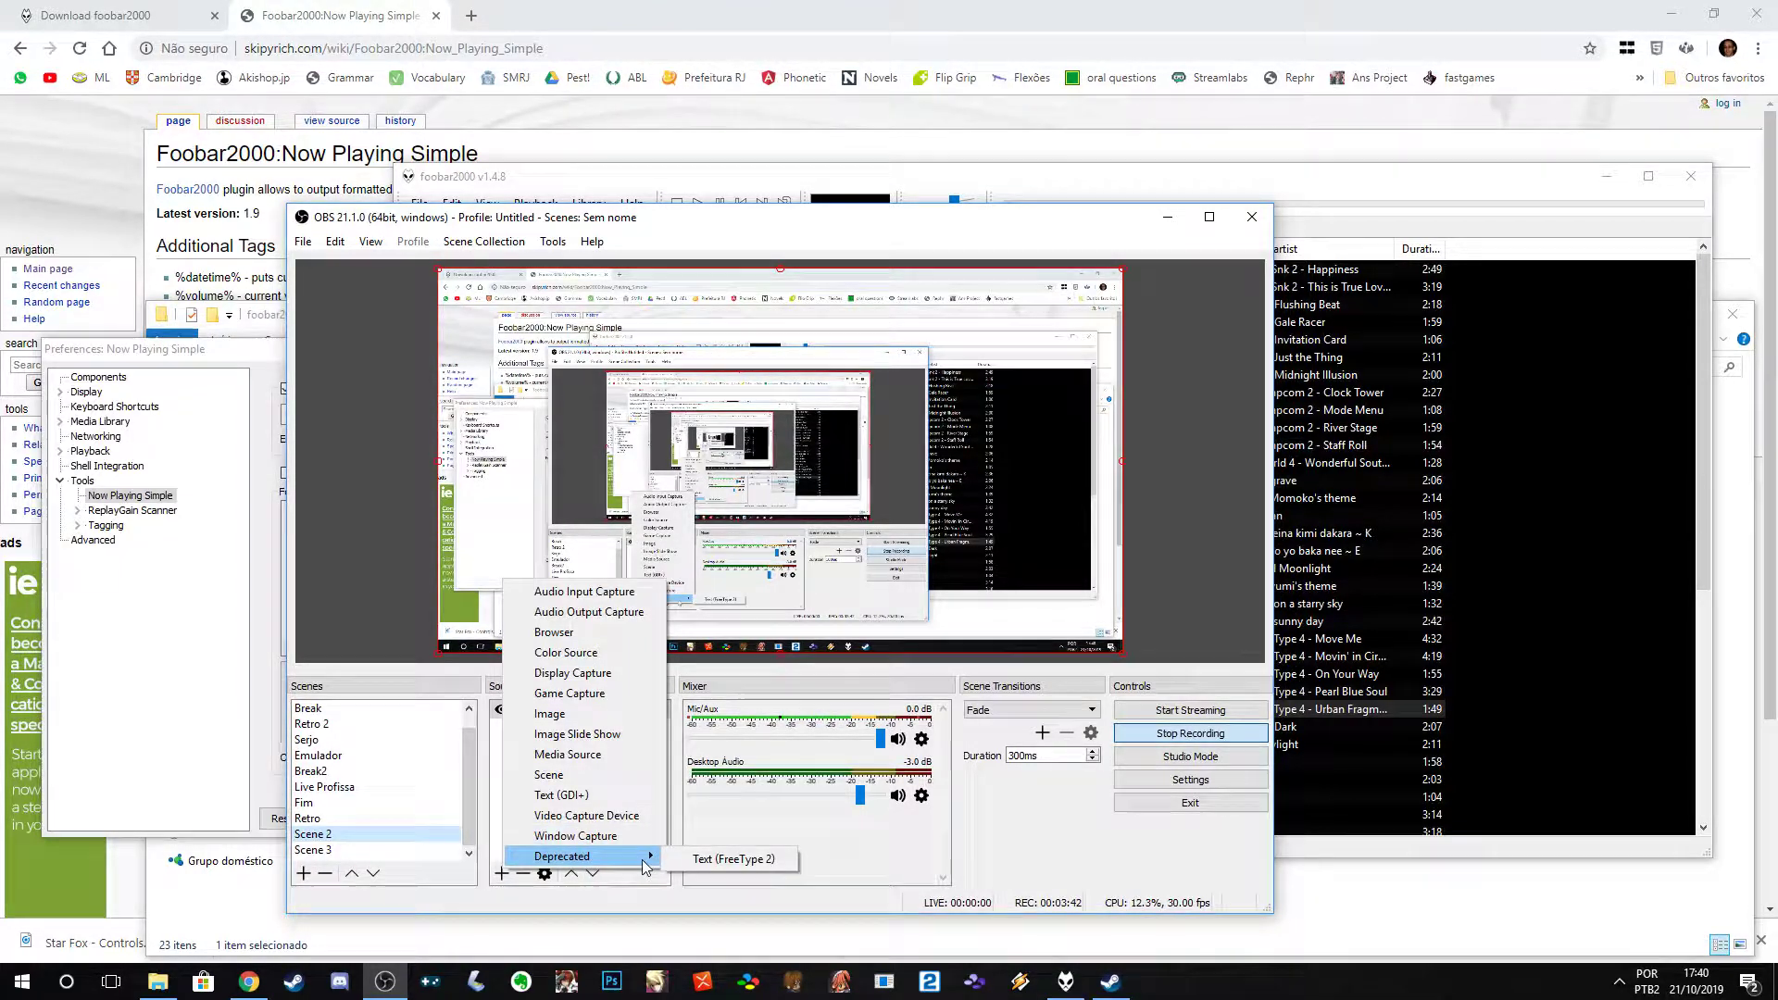
left_click(731, 859)
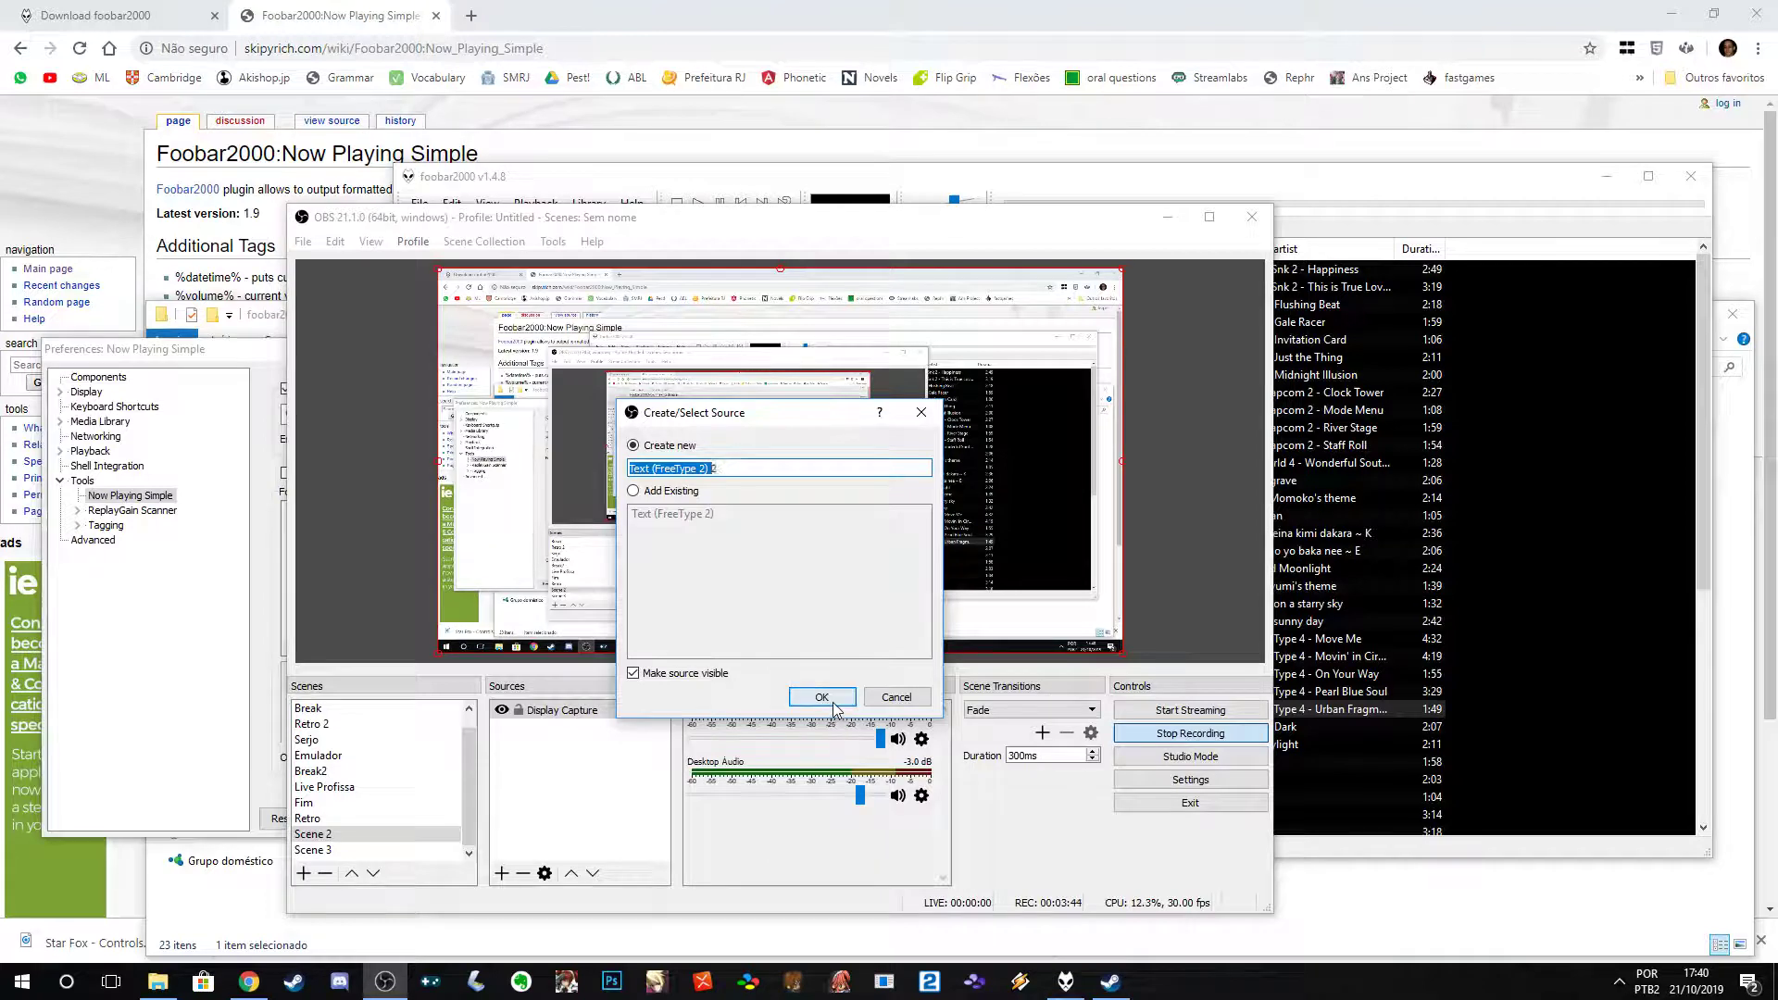
left_click(823, 697)
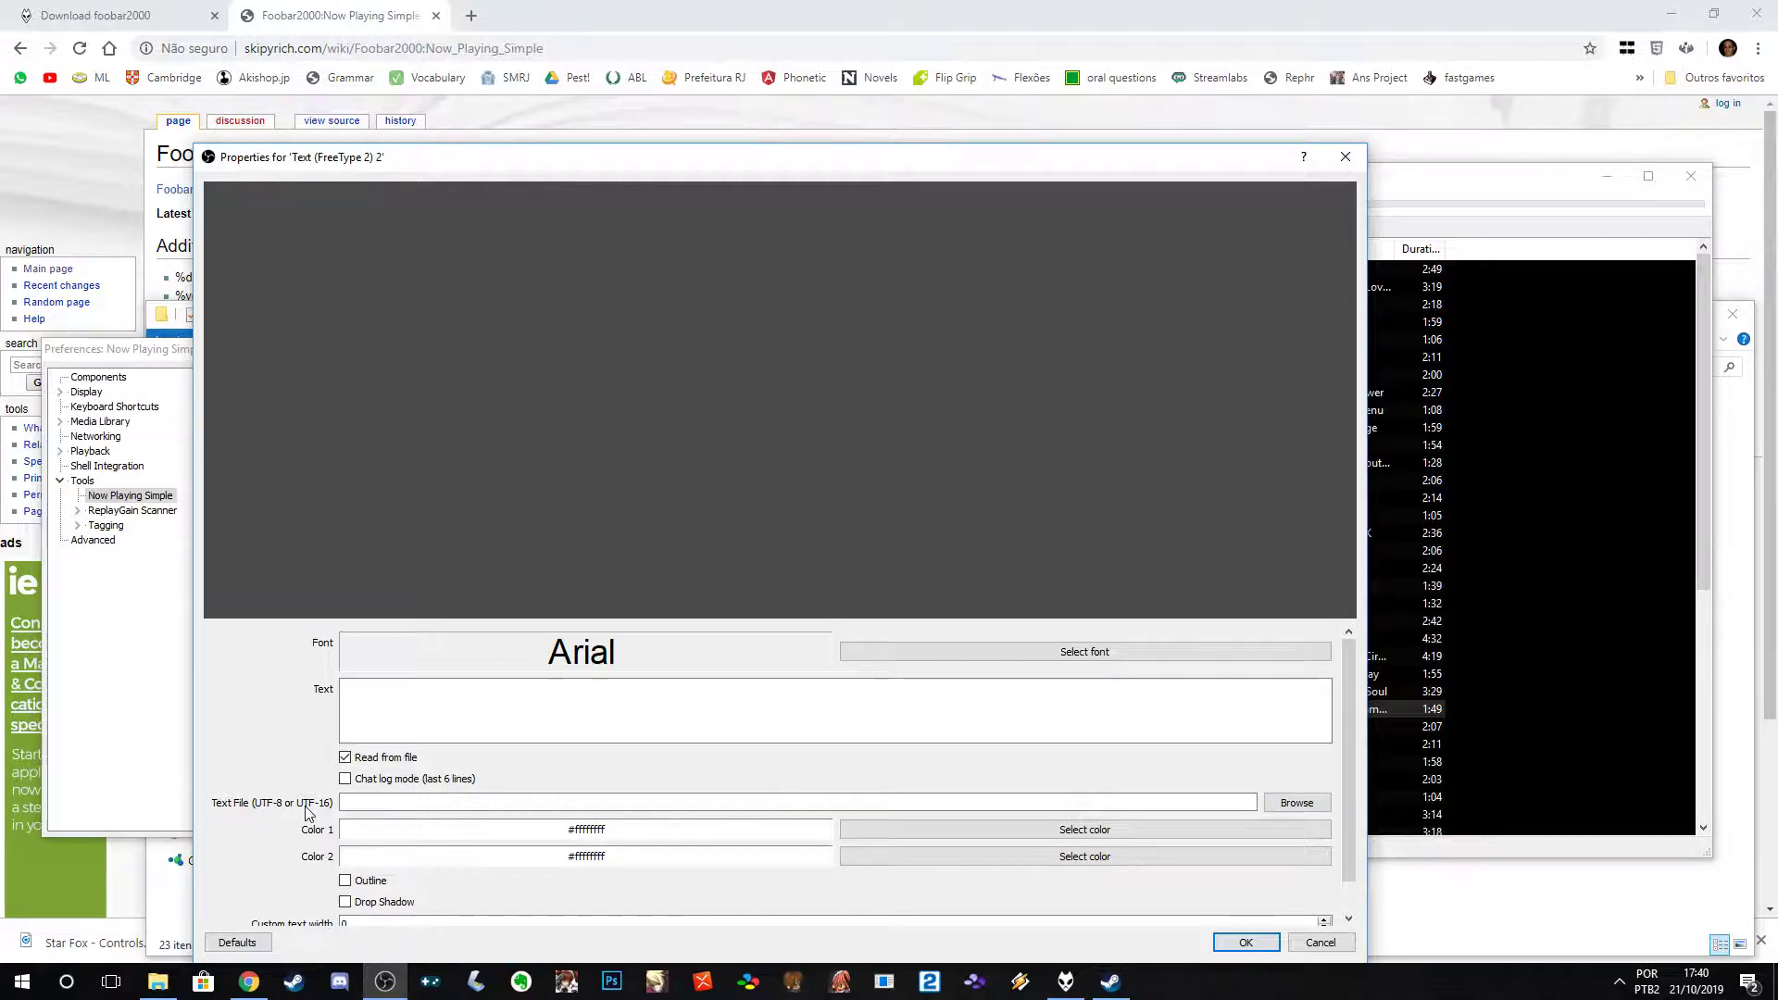
left_click(1298, 803)
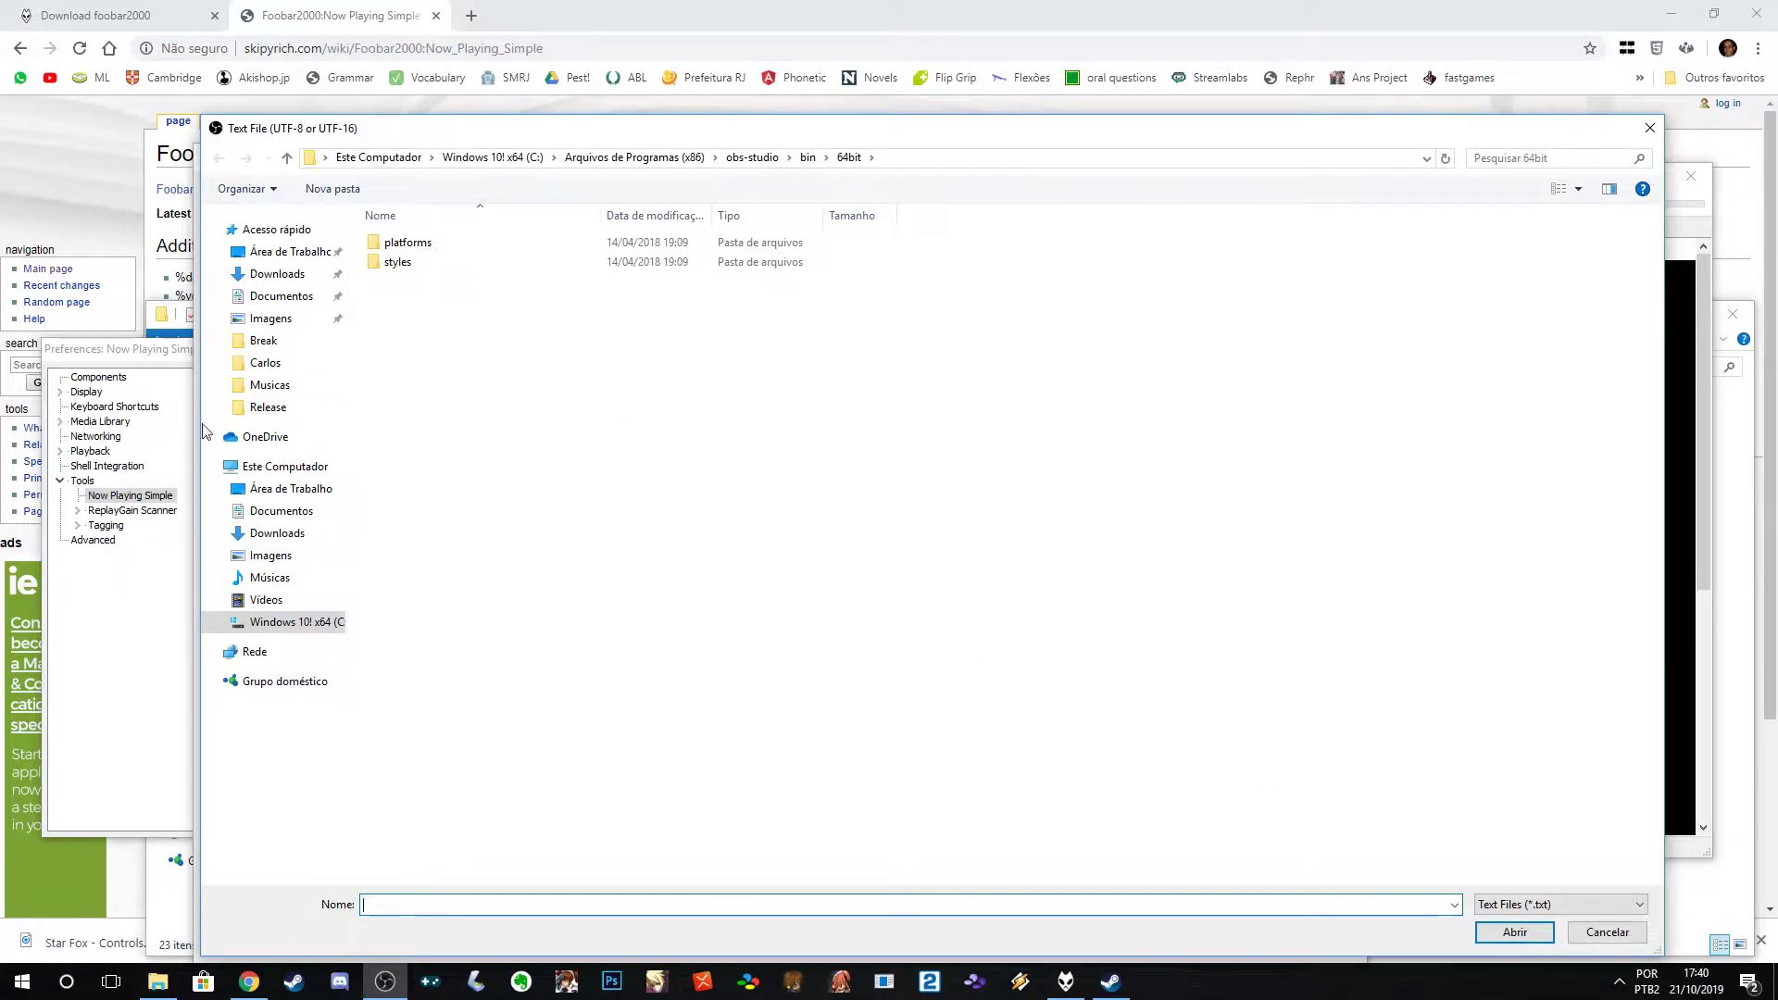
left_click(266, 362)
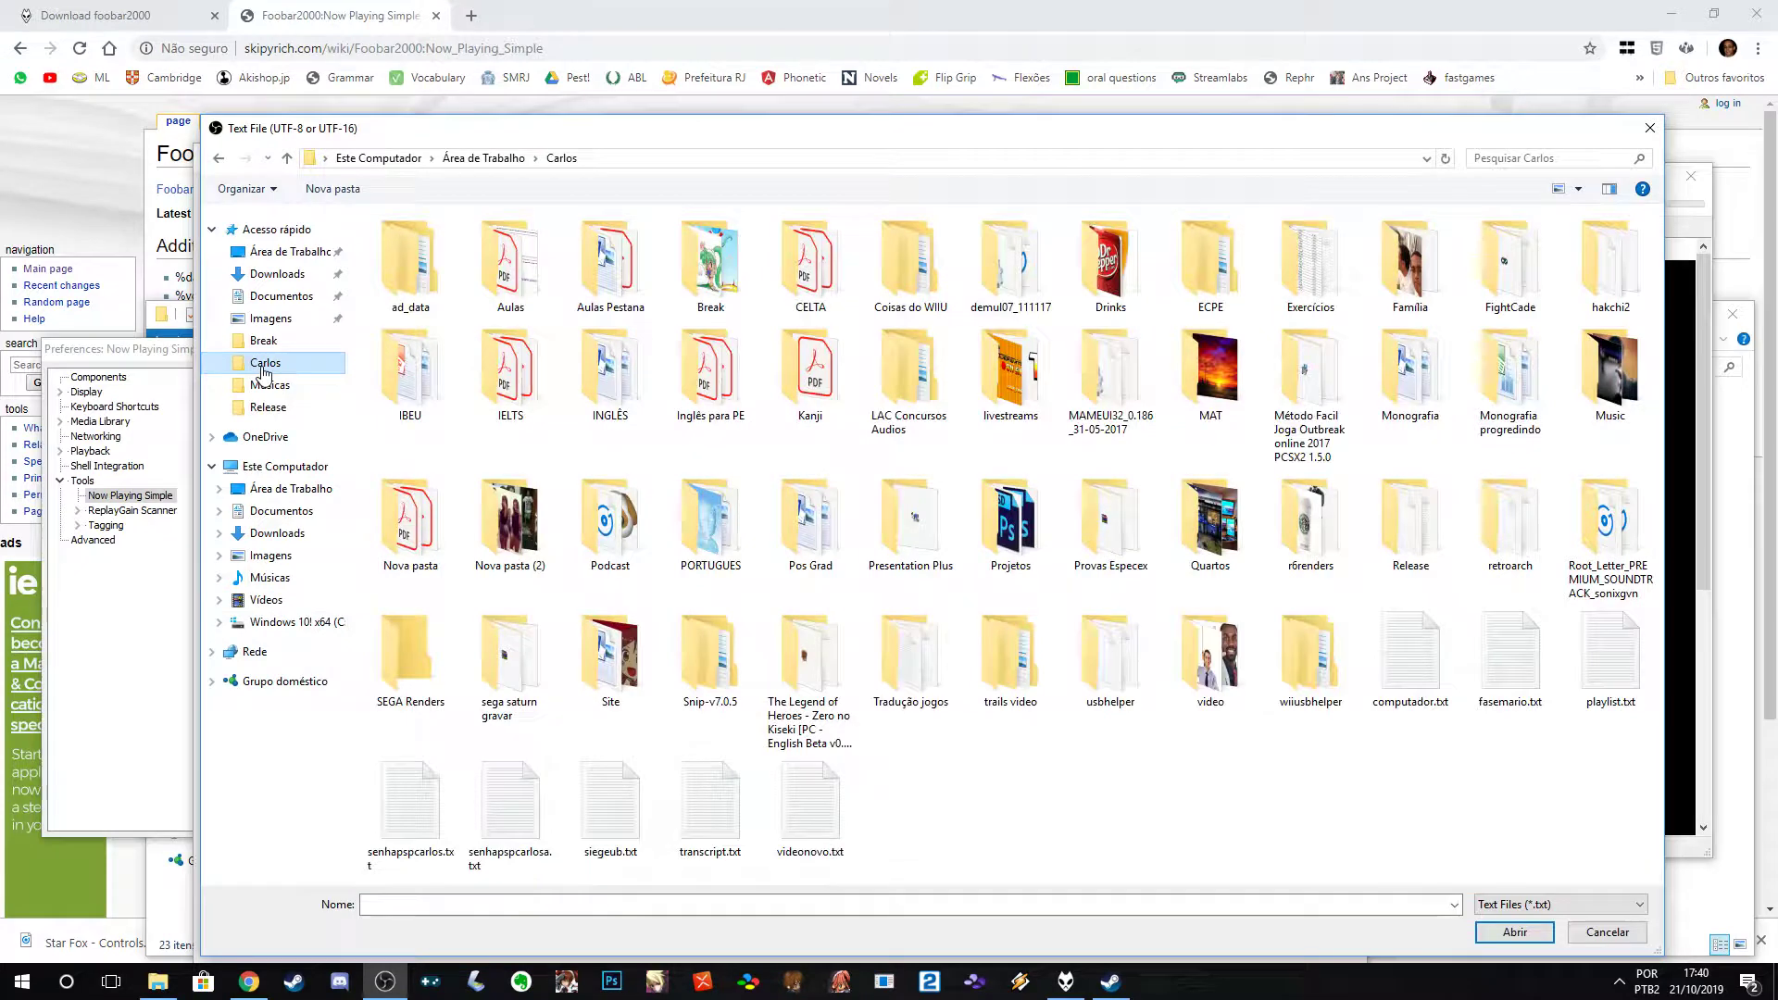
double_click(1611, 701)
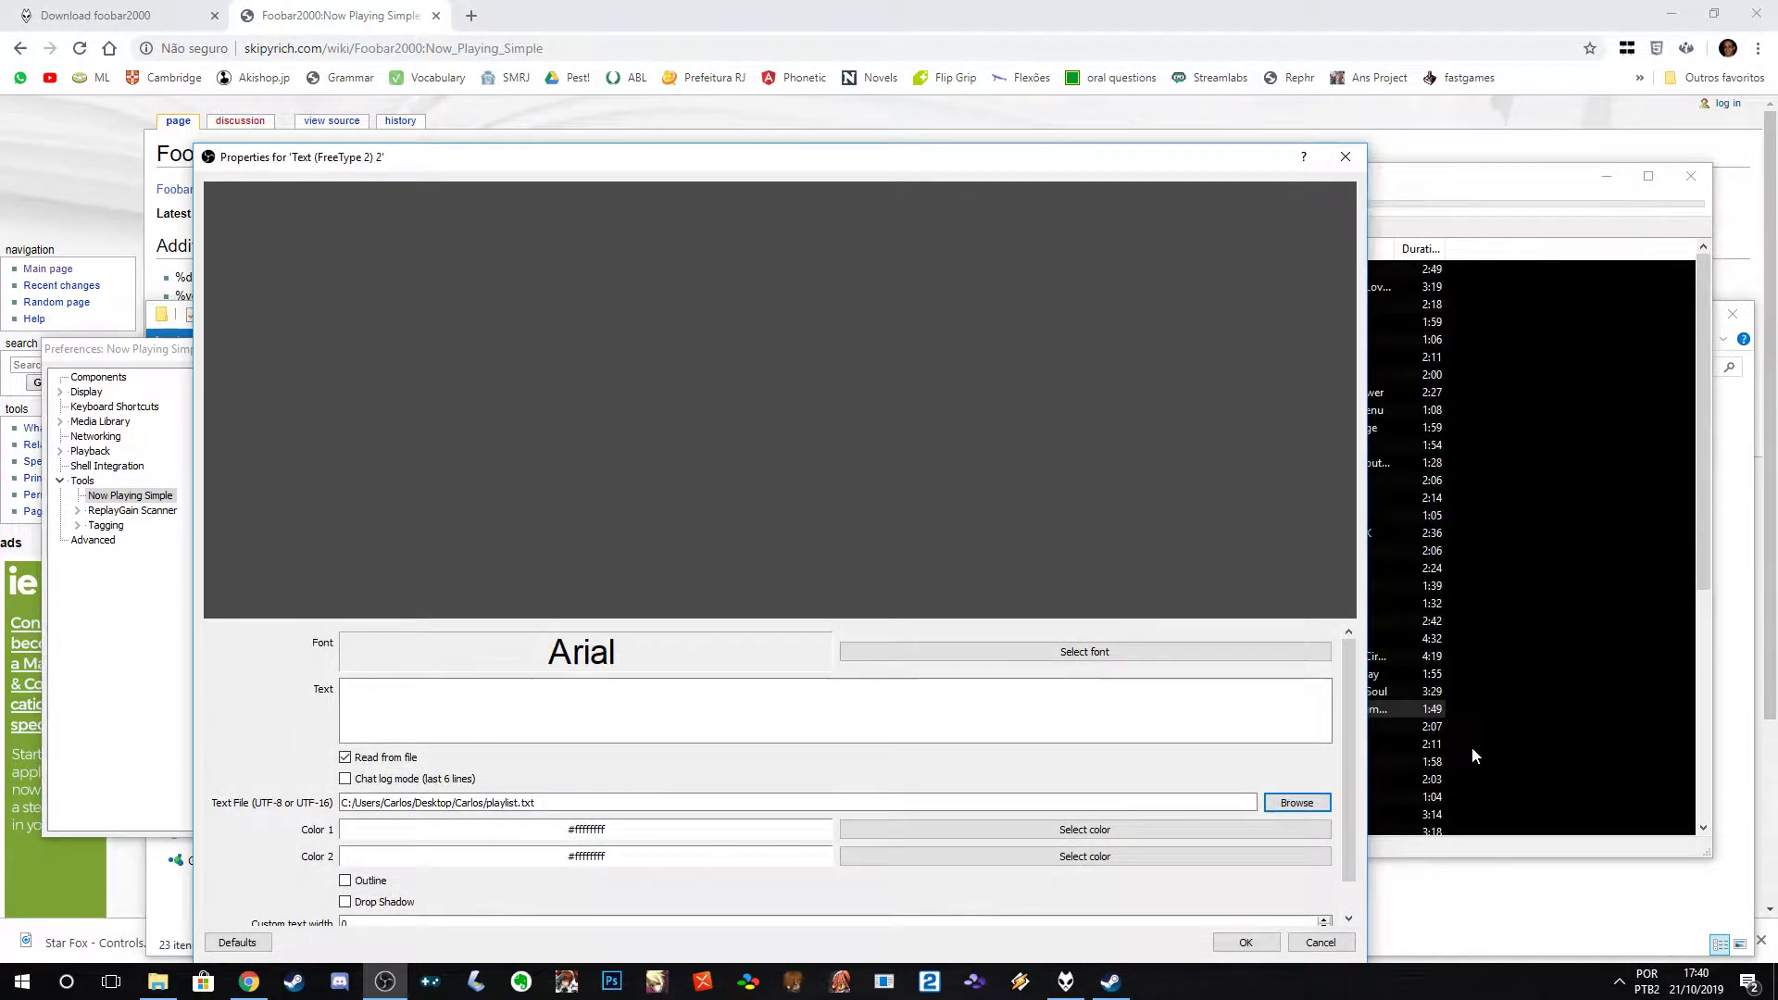
left_click(396, 704)
- Give the text source Impact font, an outline and Color 1 #020202, then save it
left_click(1047, 651)
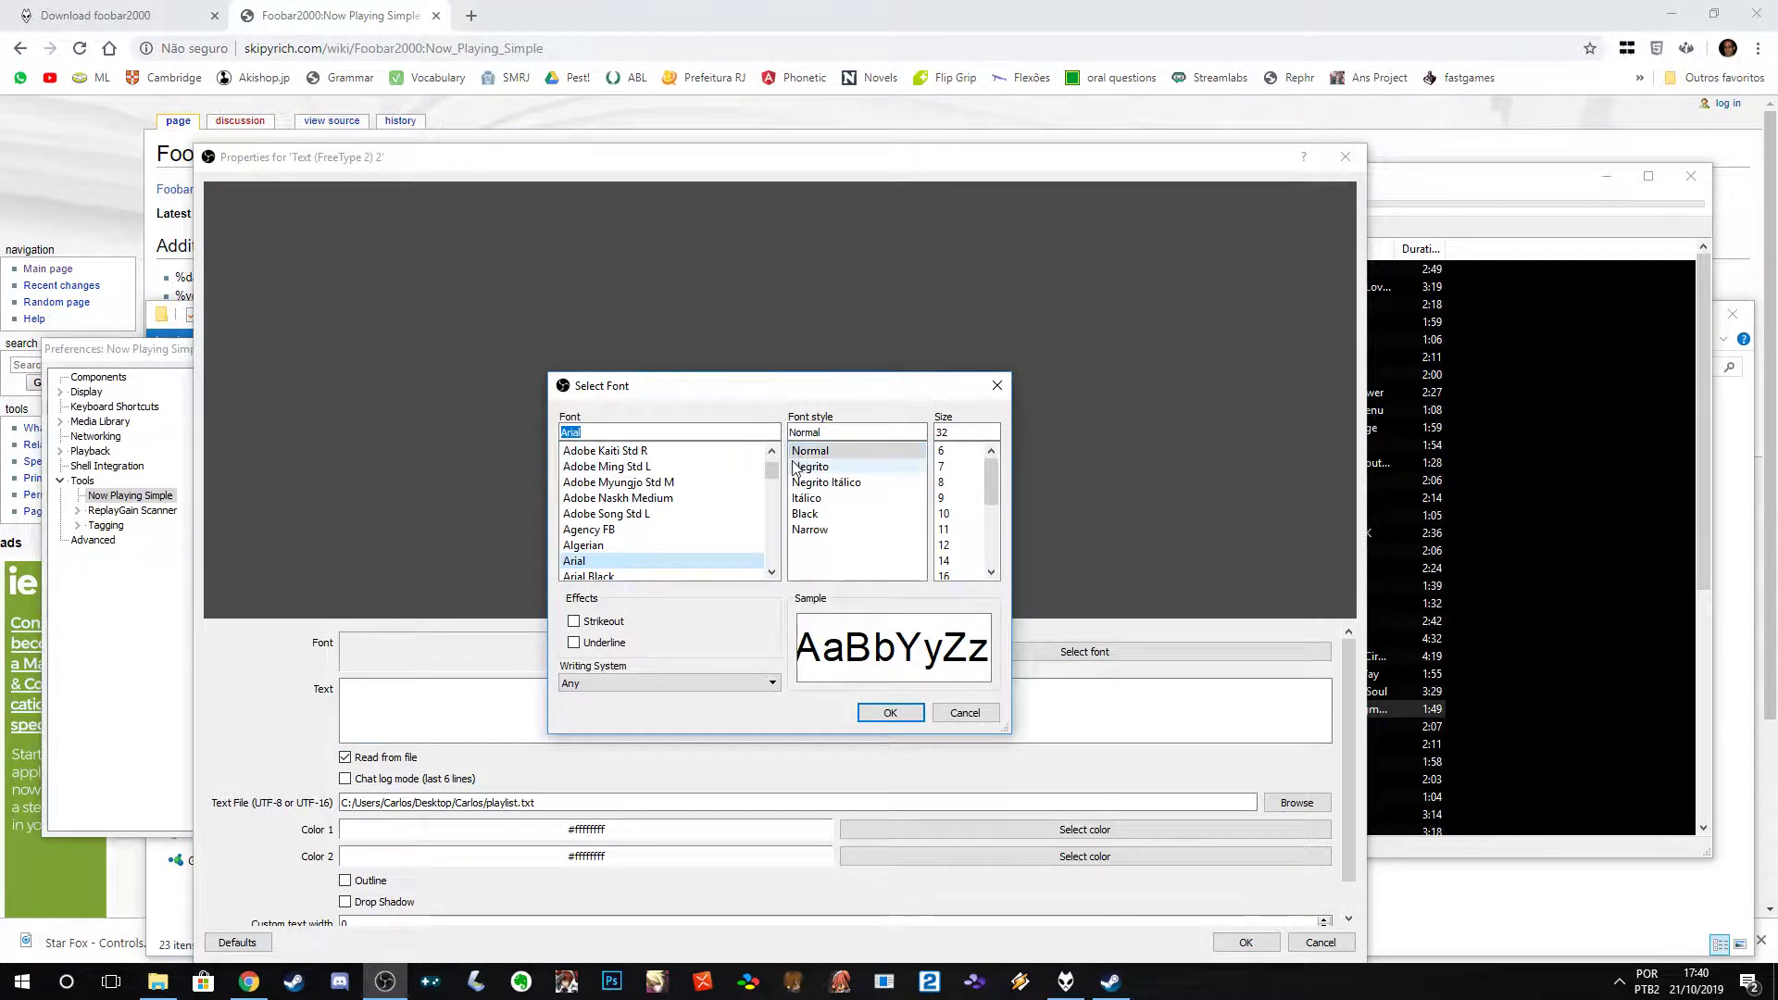
type("i")
key("Return")
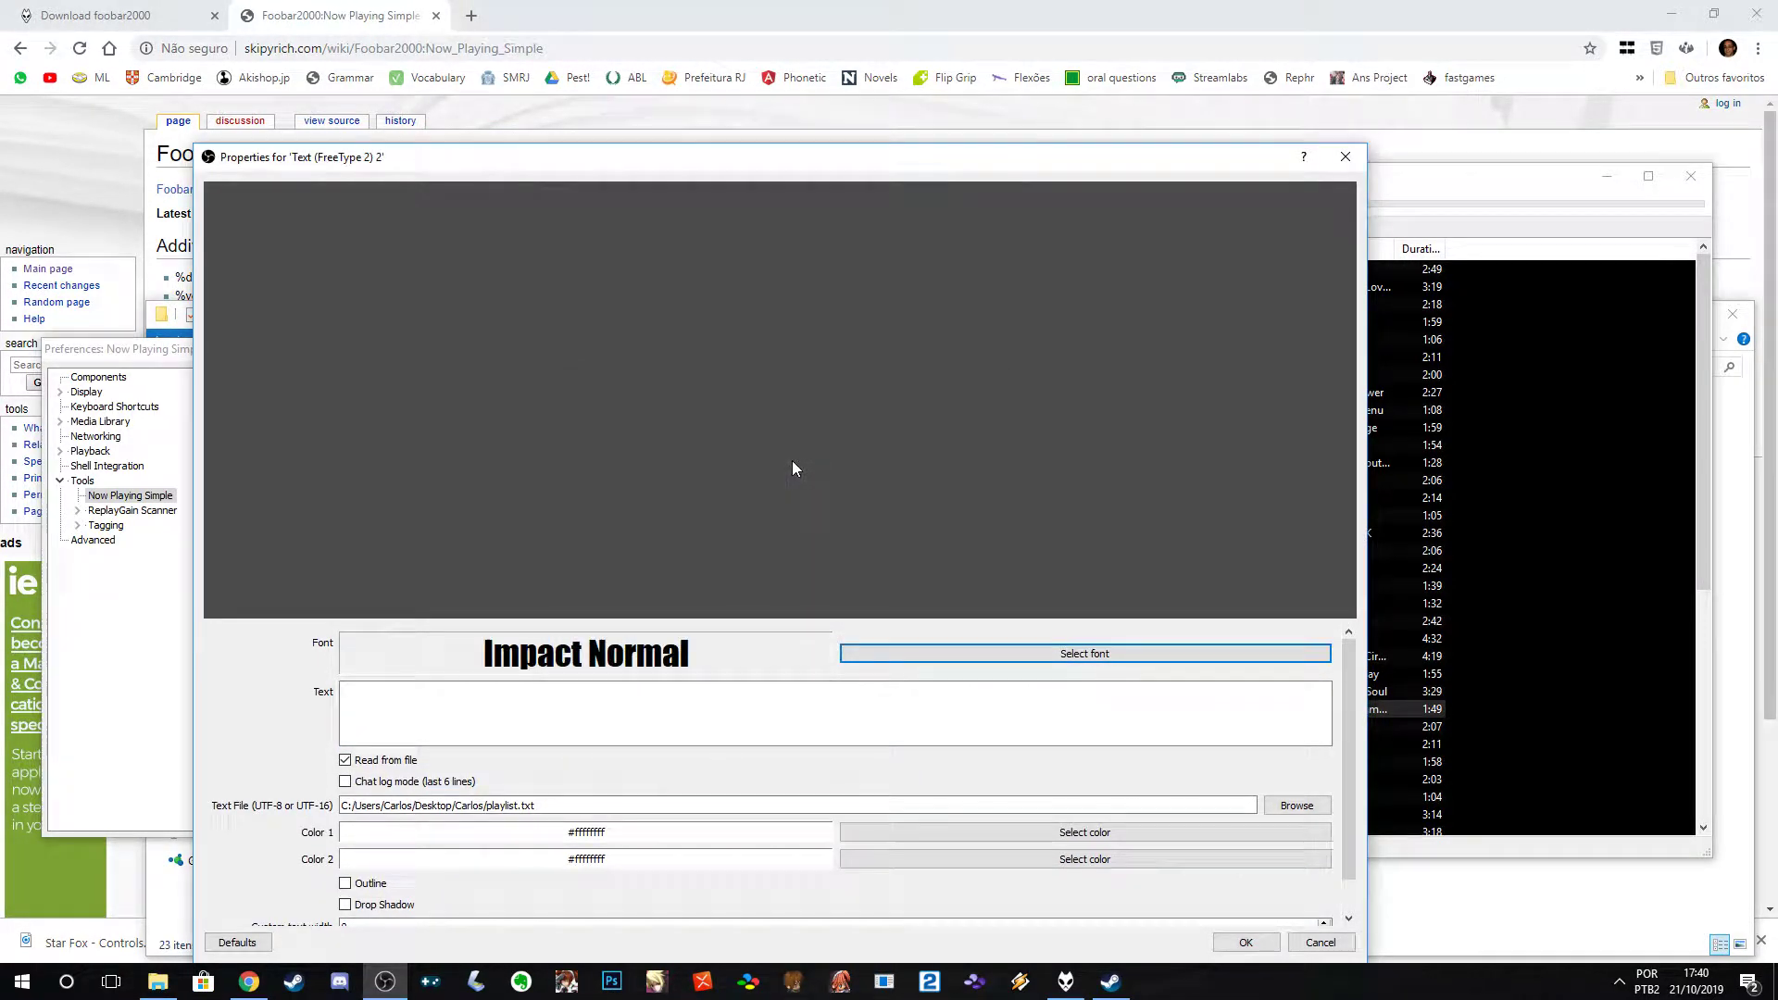
scroll(1014, 719, "down", 2)
left_click(361, 848)
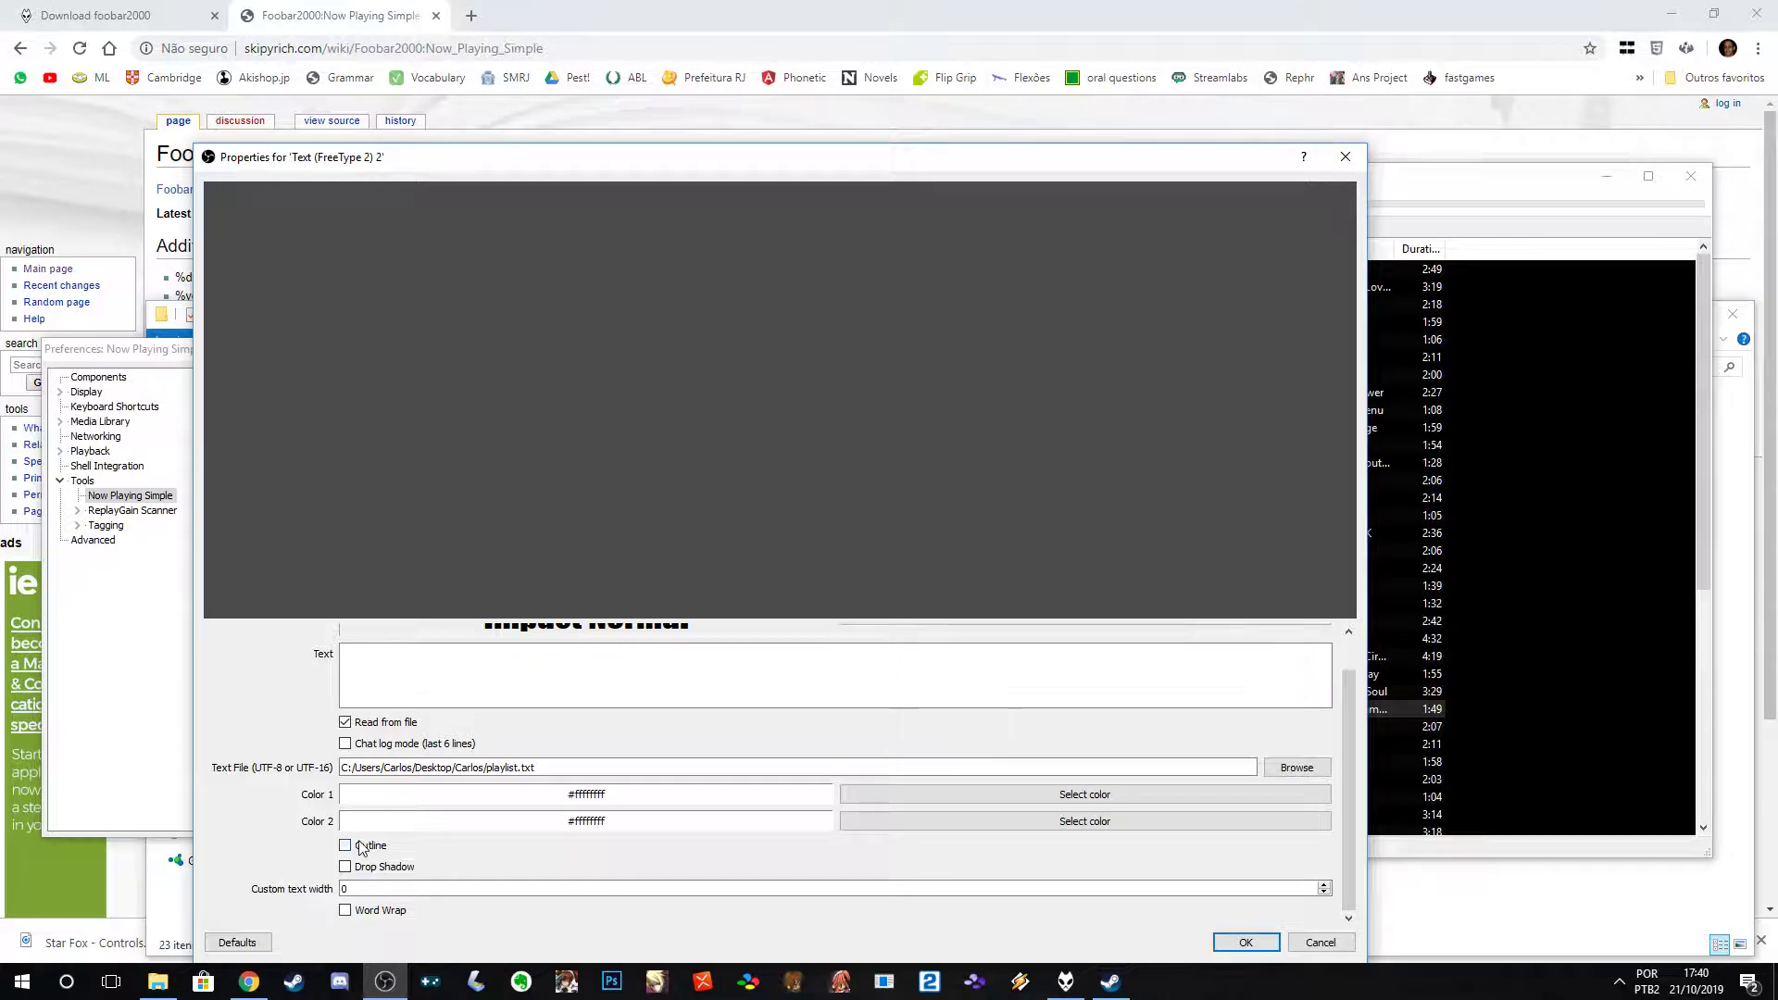
left_click(920, 797)
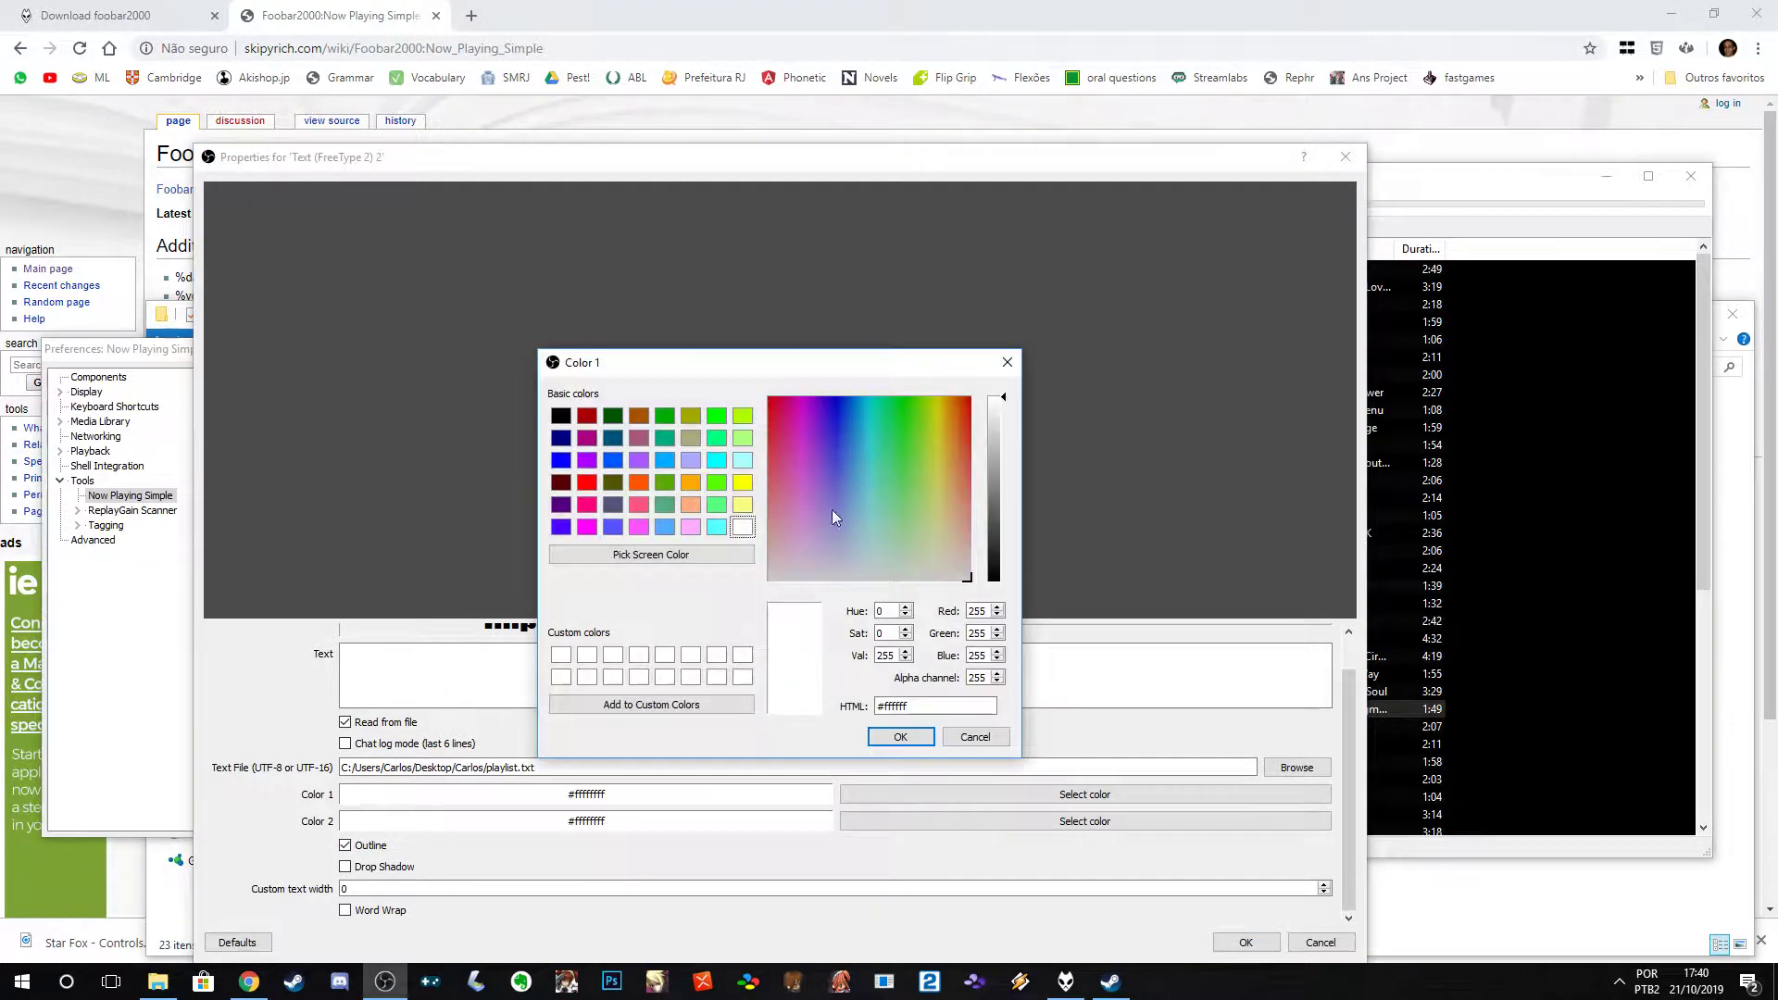
left_click(993, 581)
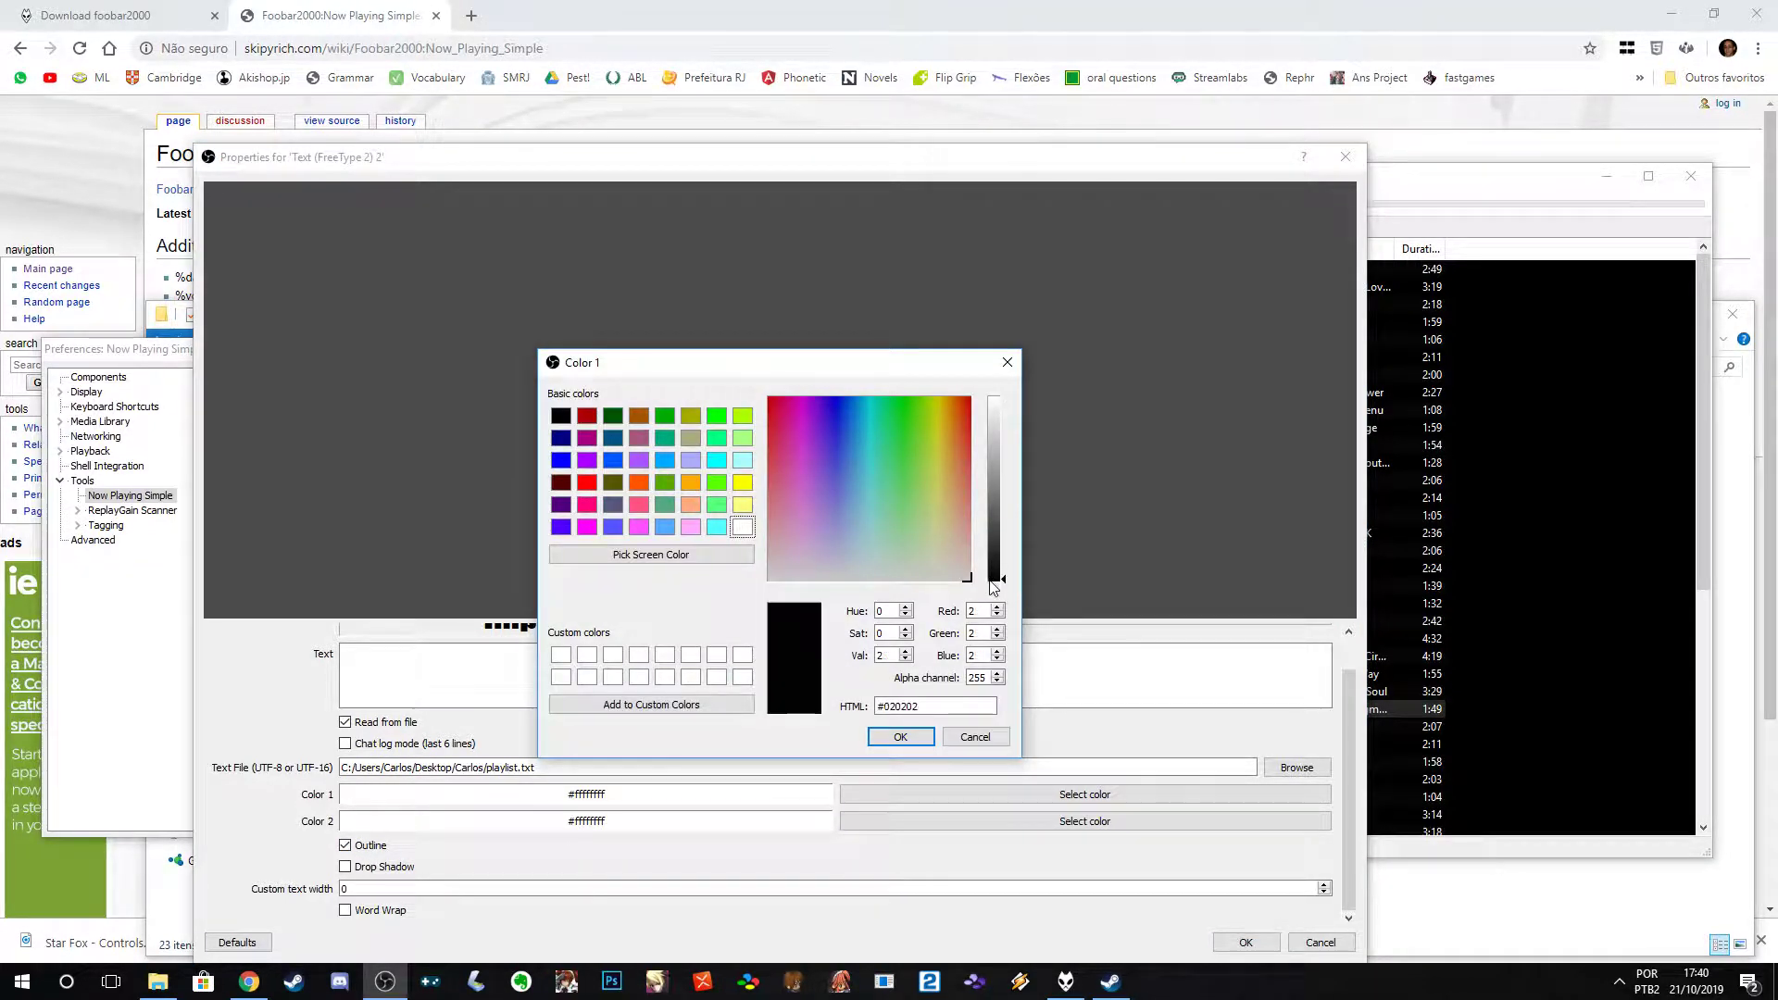
left_click(902, 738)
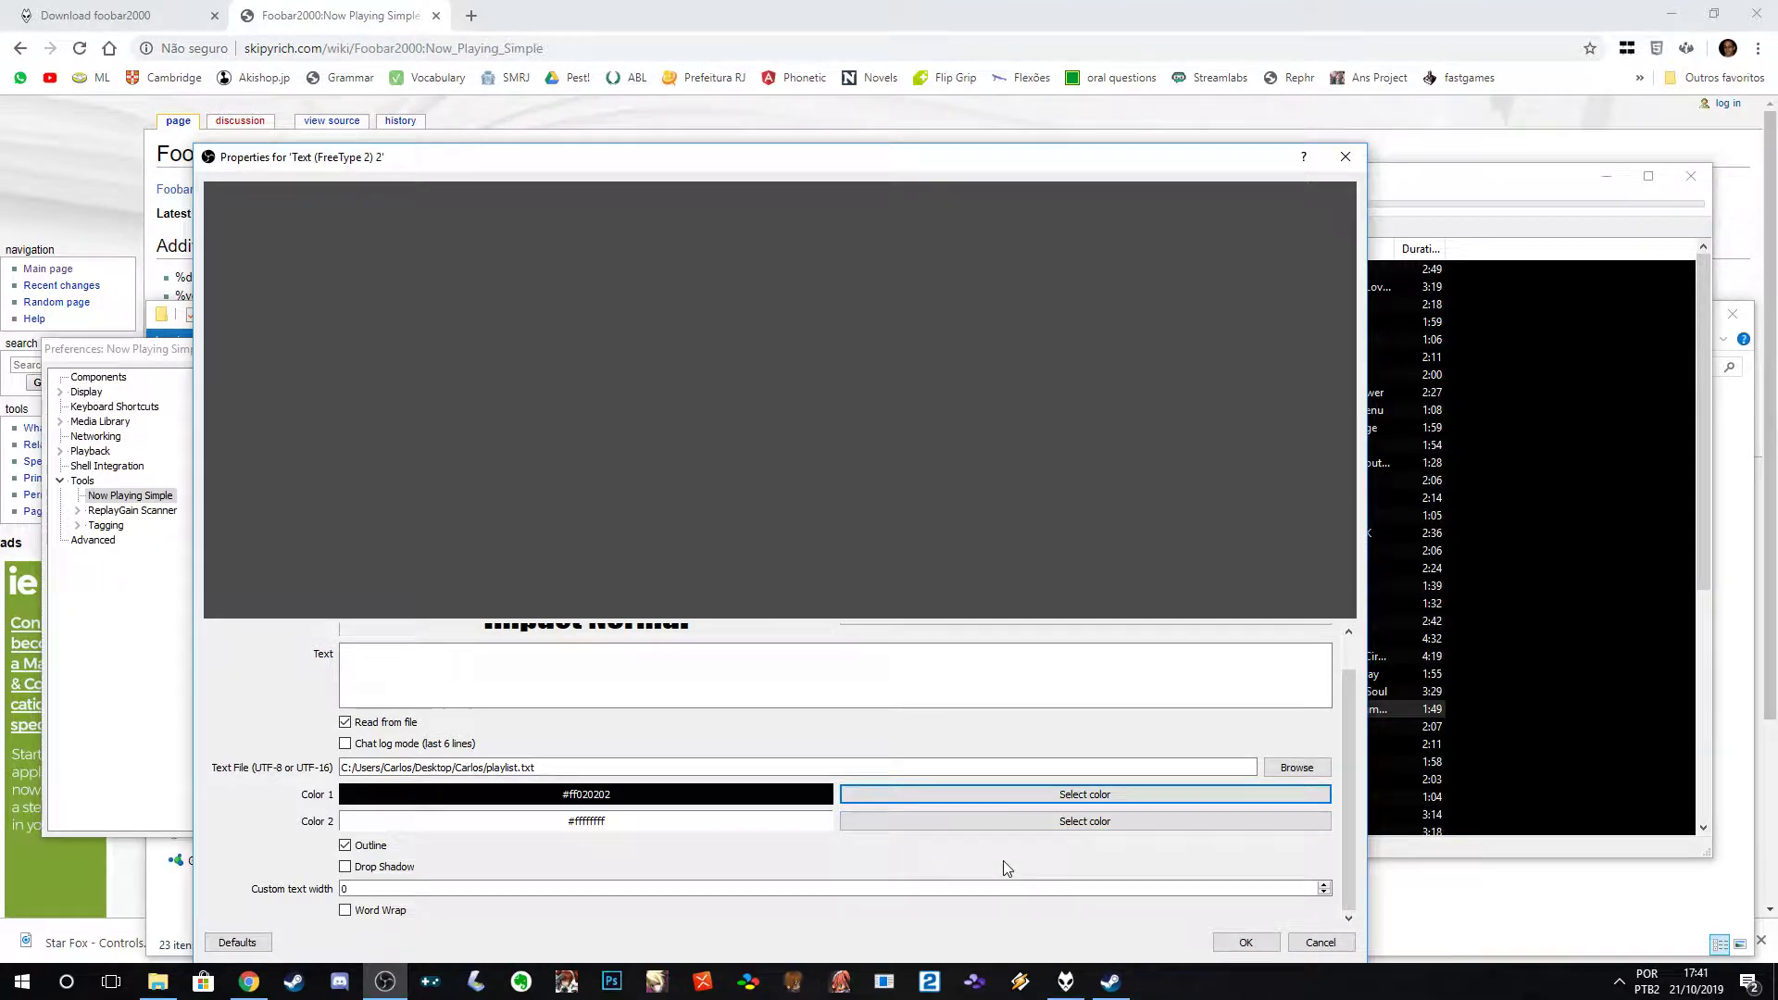
left_click(1325, 889)
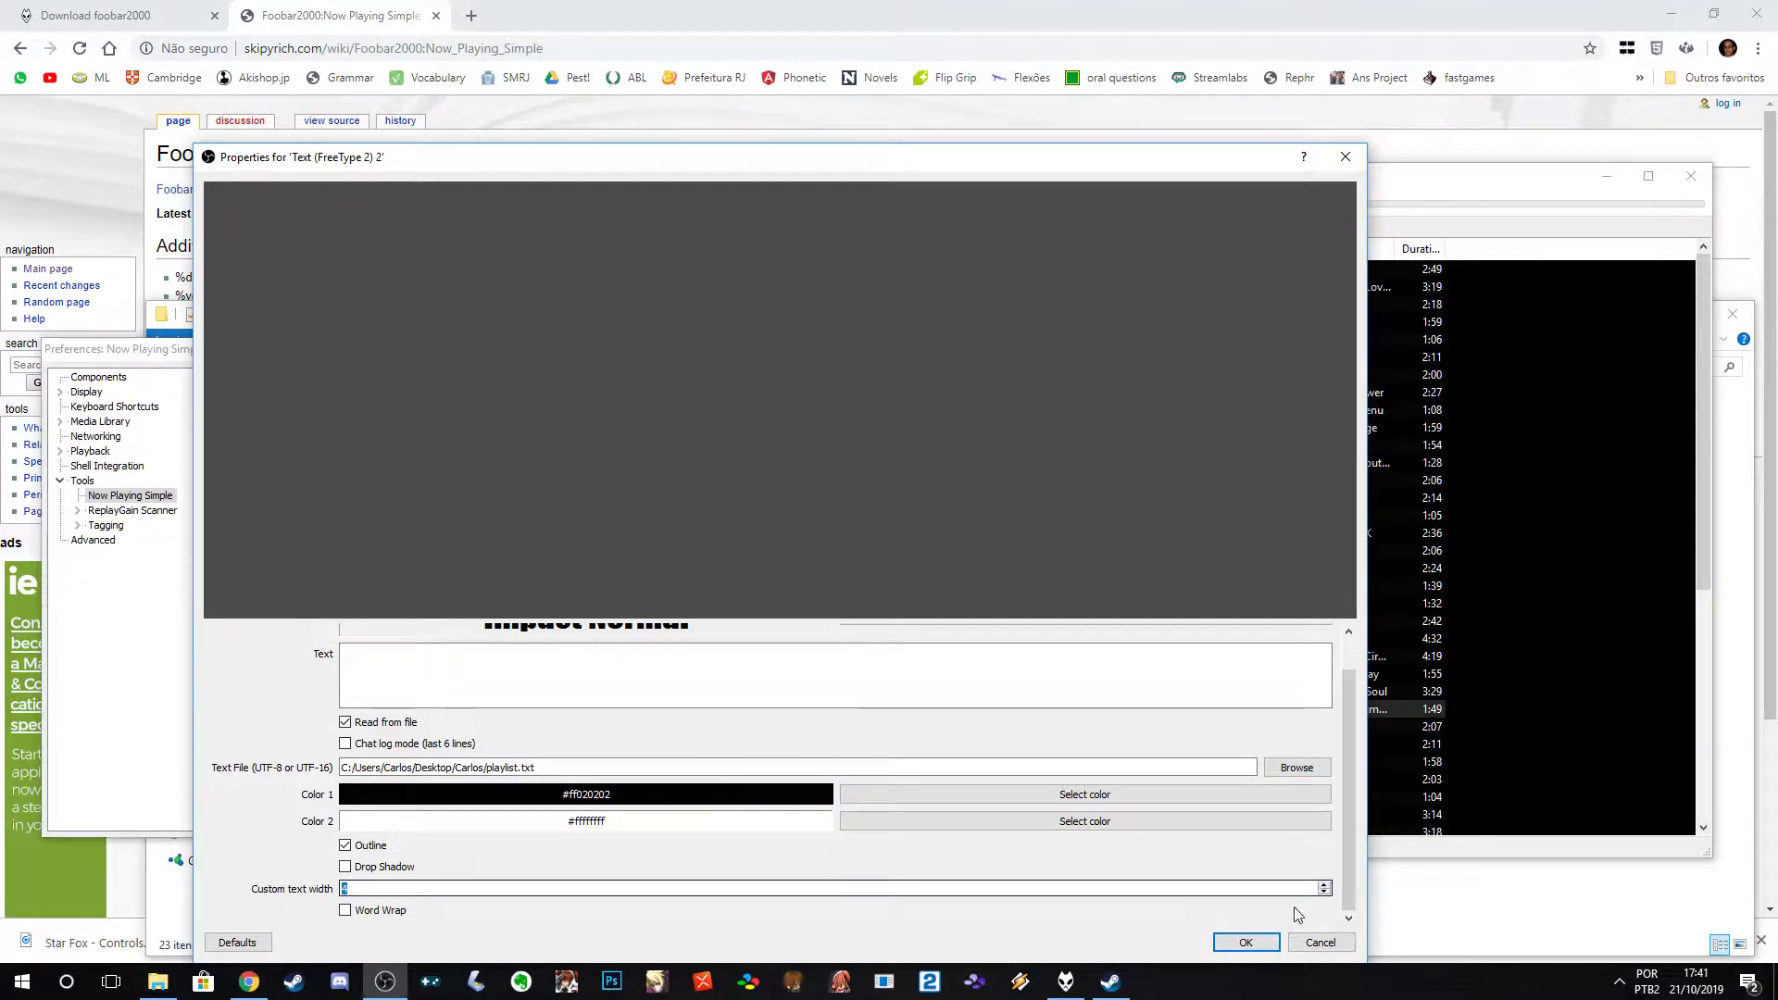
left_click(1245, 941)
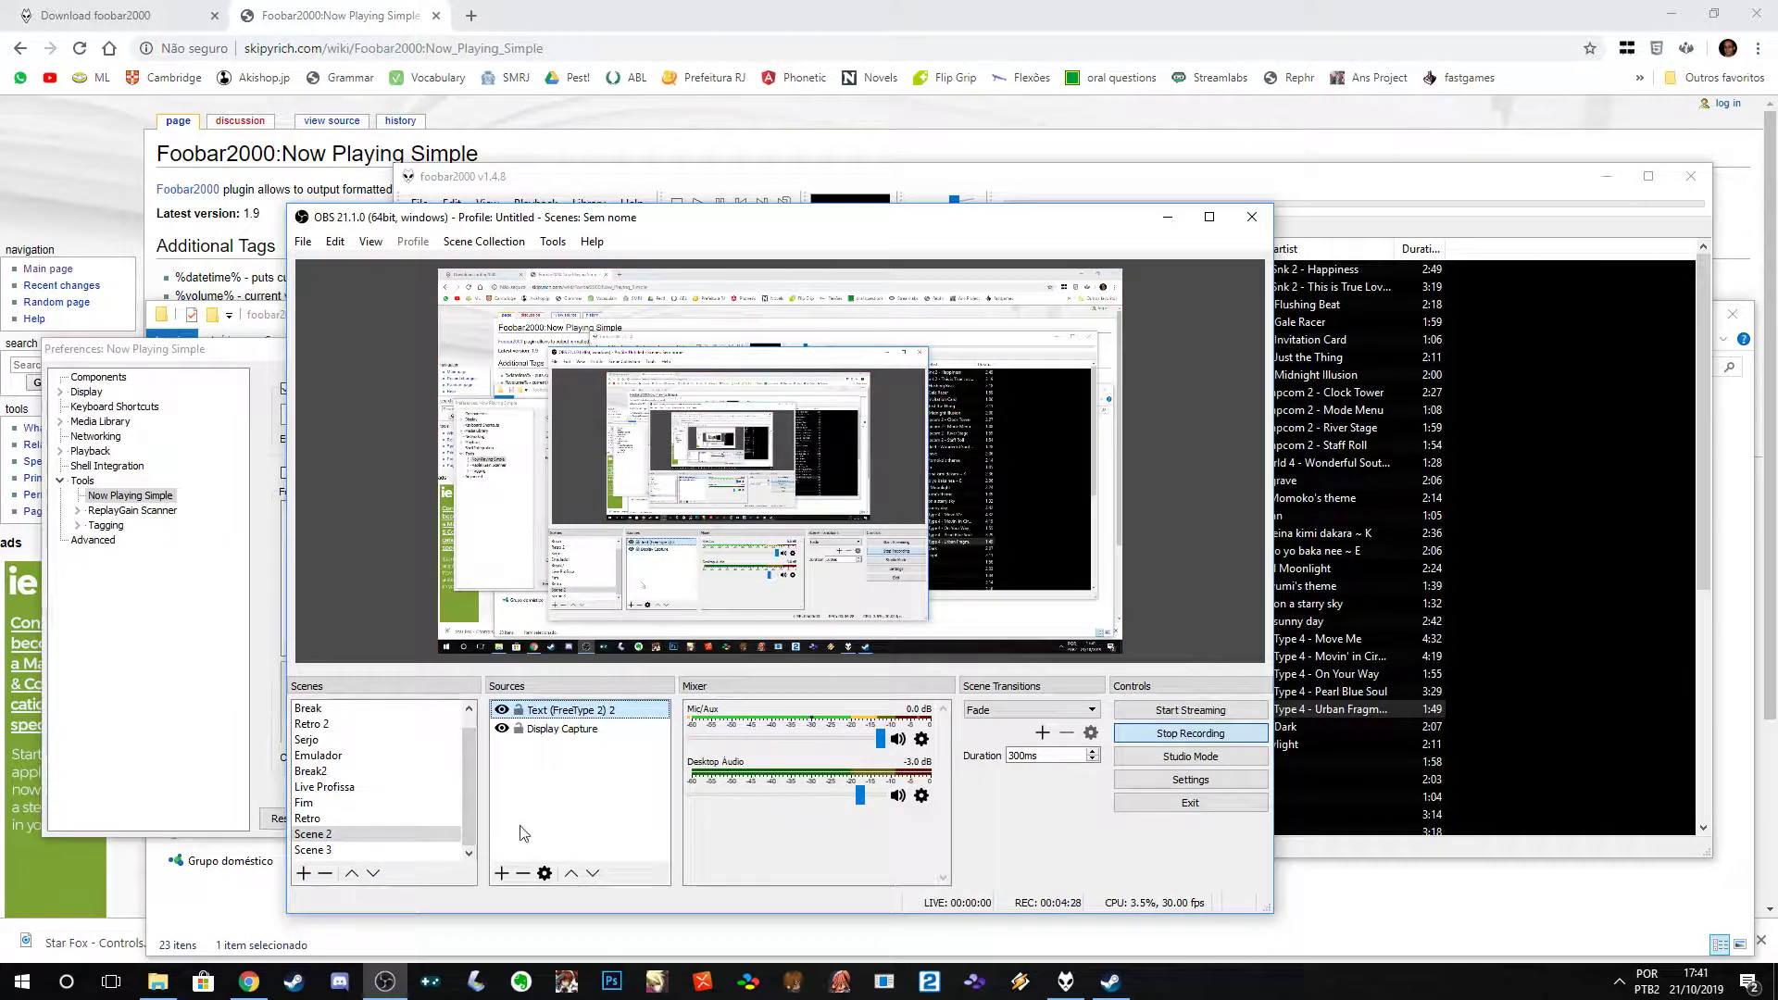
- Add an Image 7 source showing the night-sky landscape wallpaper as the background
left_click(501, 873)
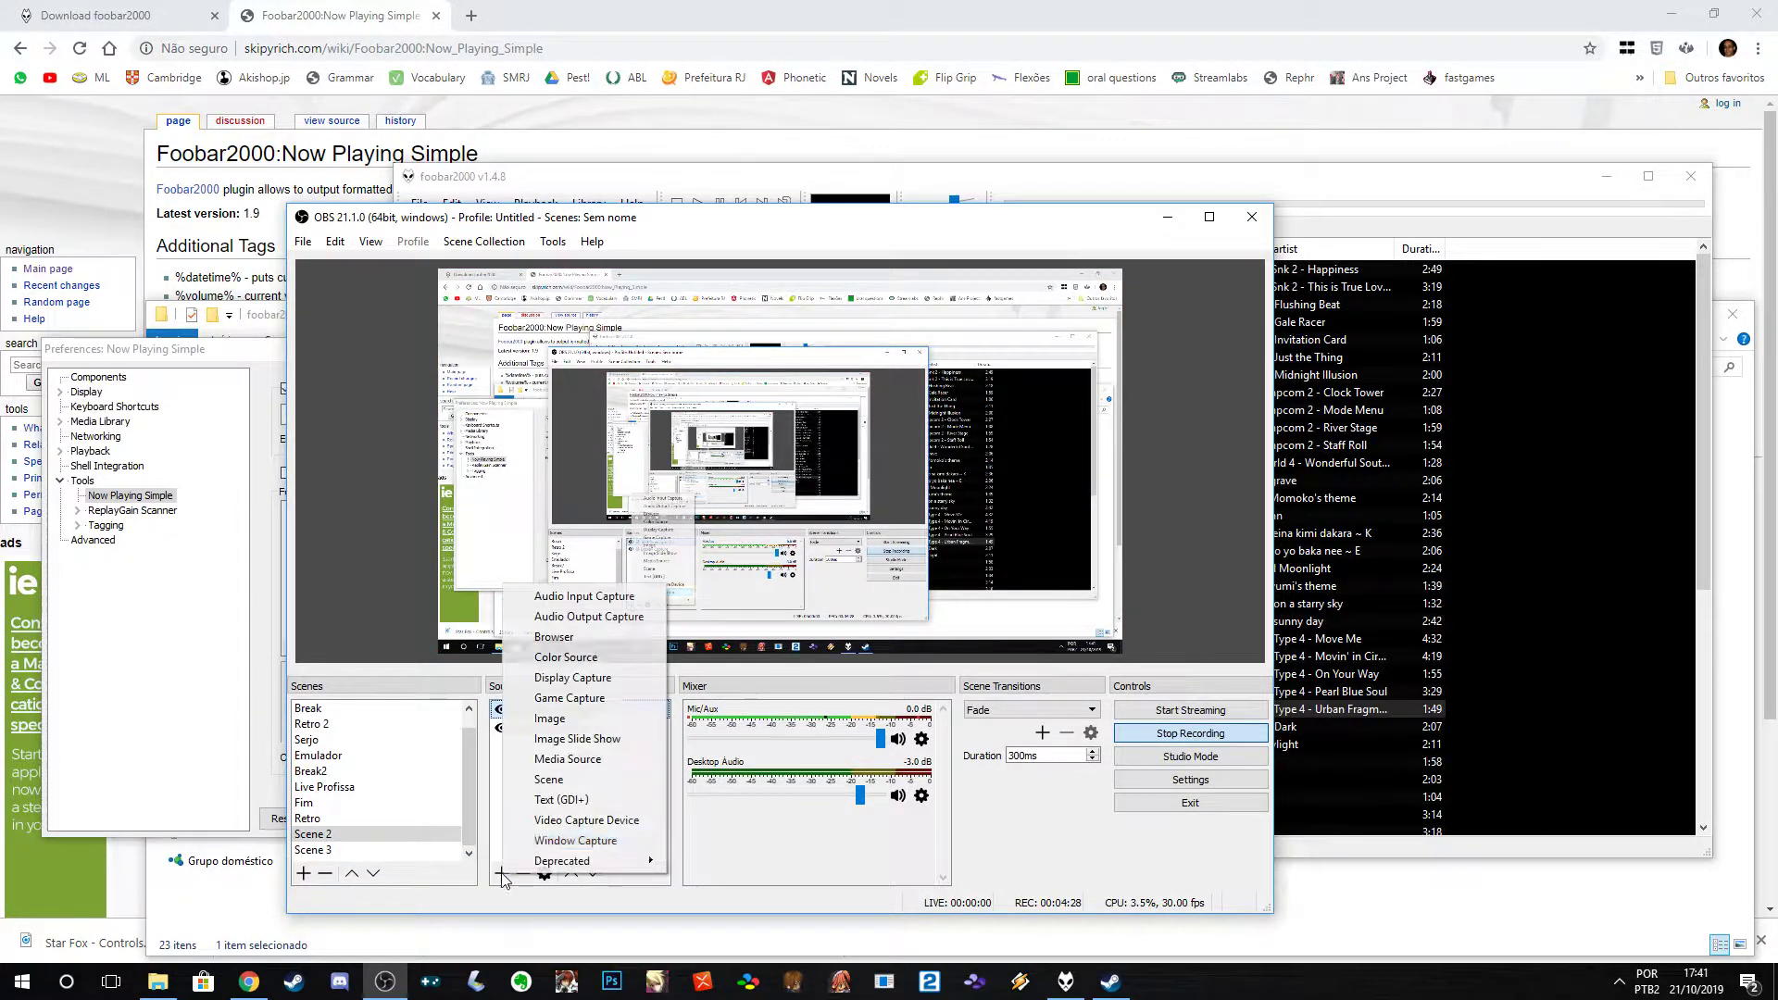
left_click(581, 719)
left_click(845, 697)
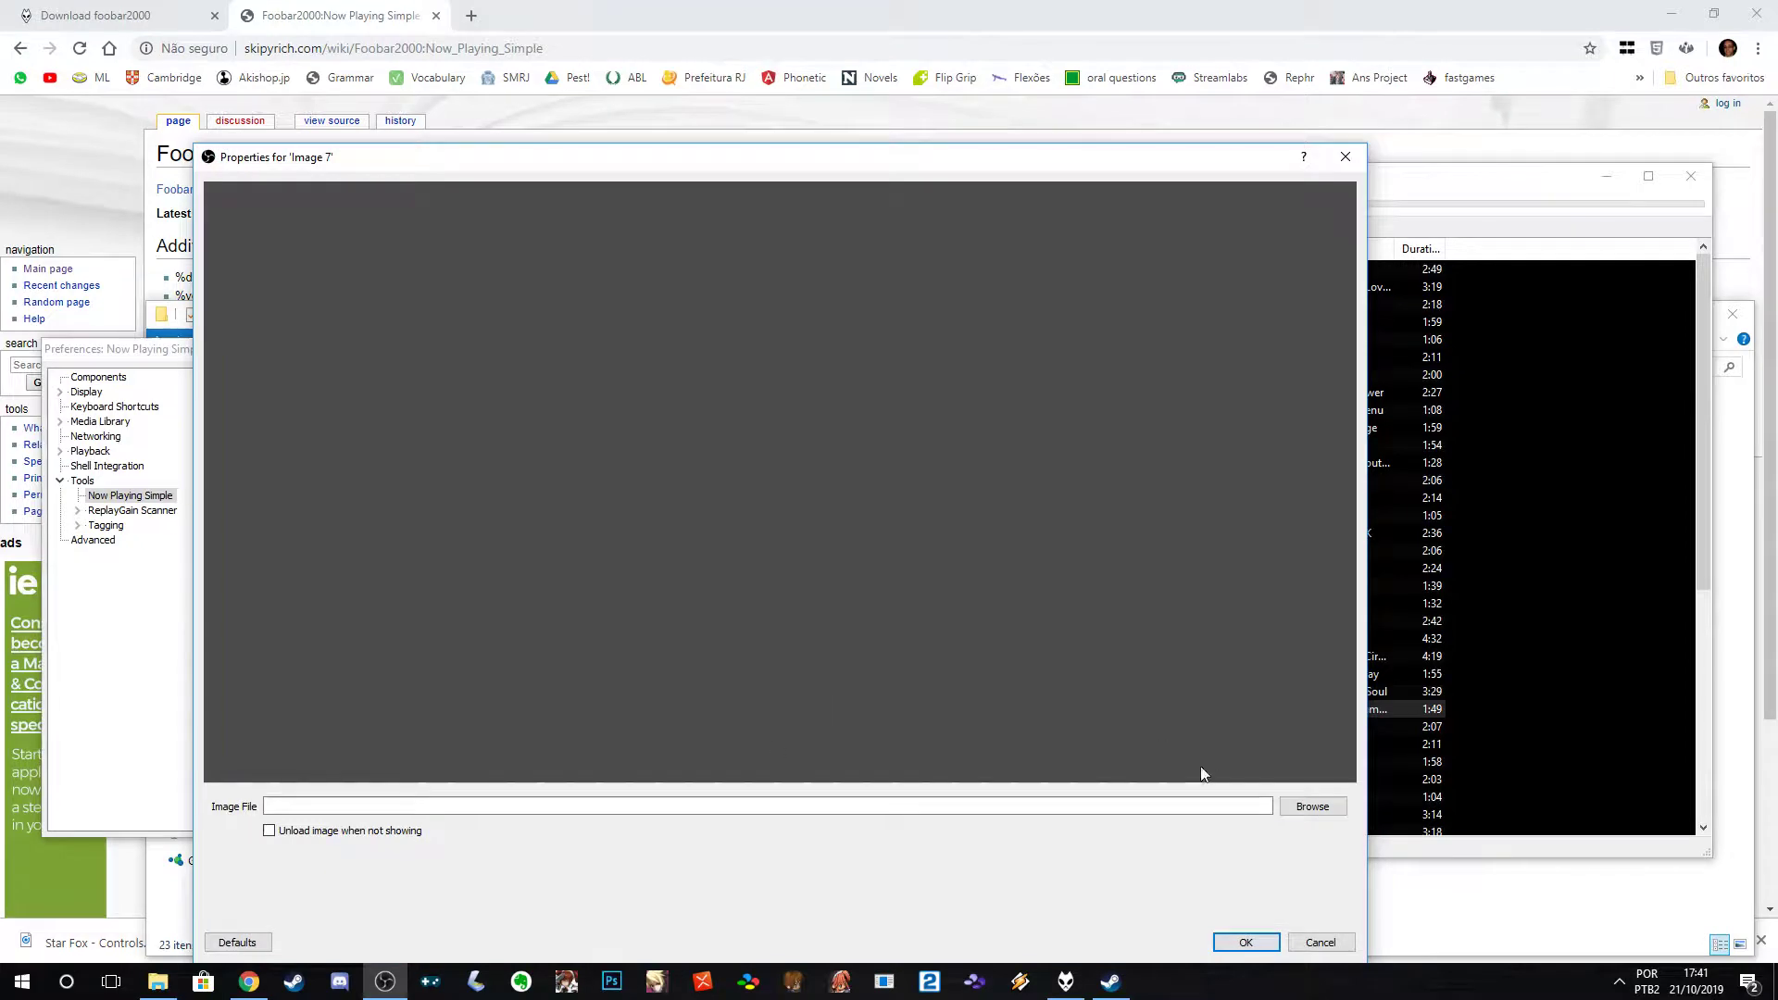
left_click(1322, 809)
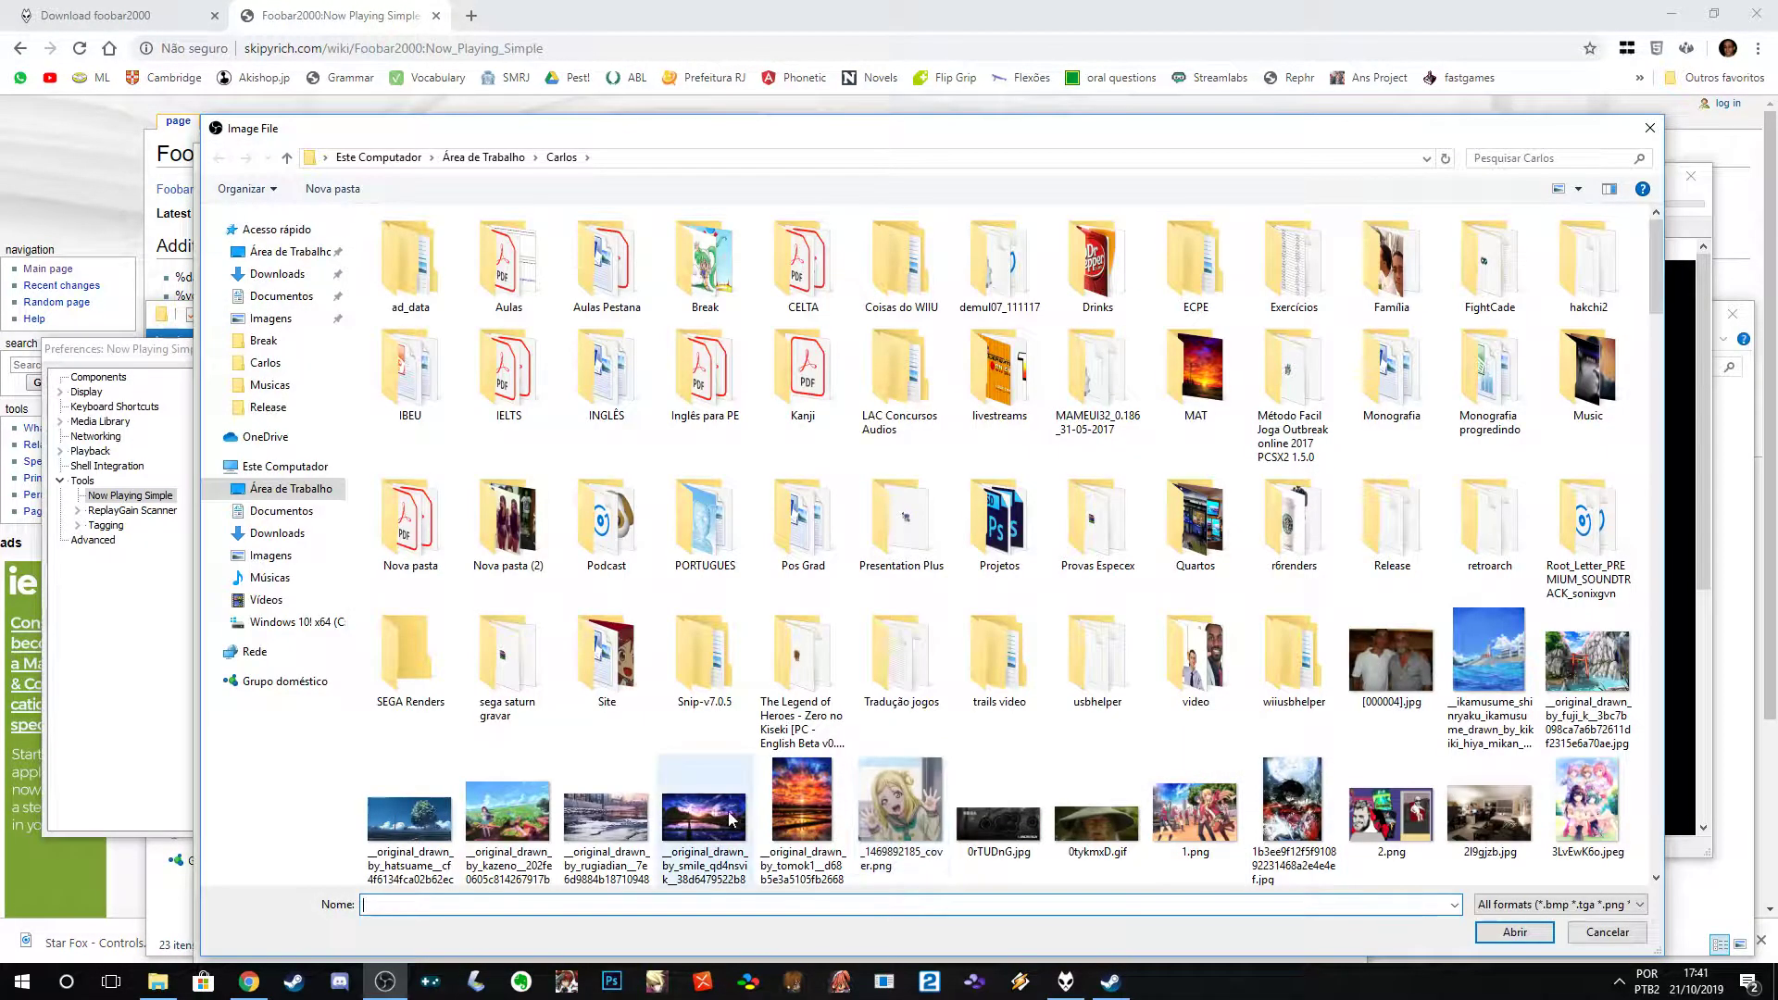
left_click(740, 822)
double_click(740, 822)
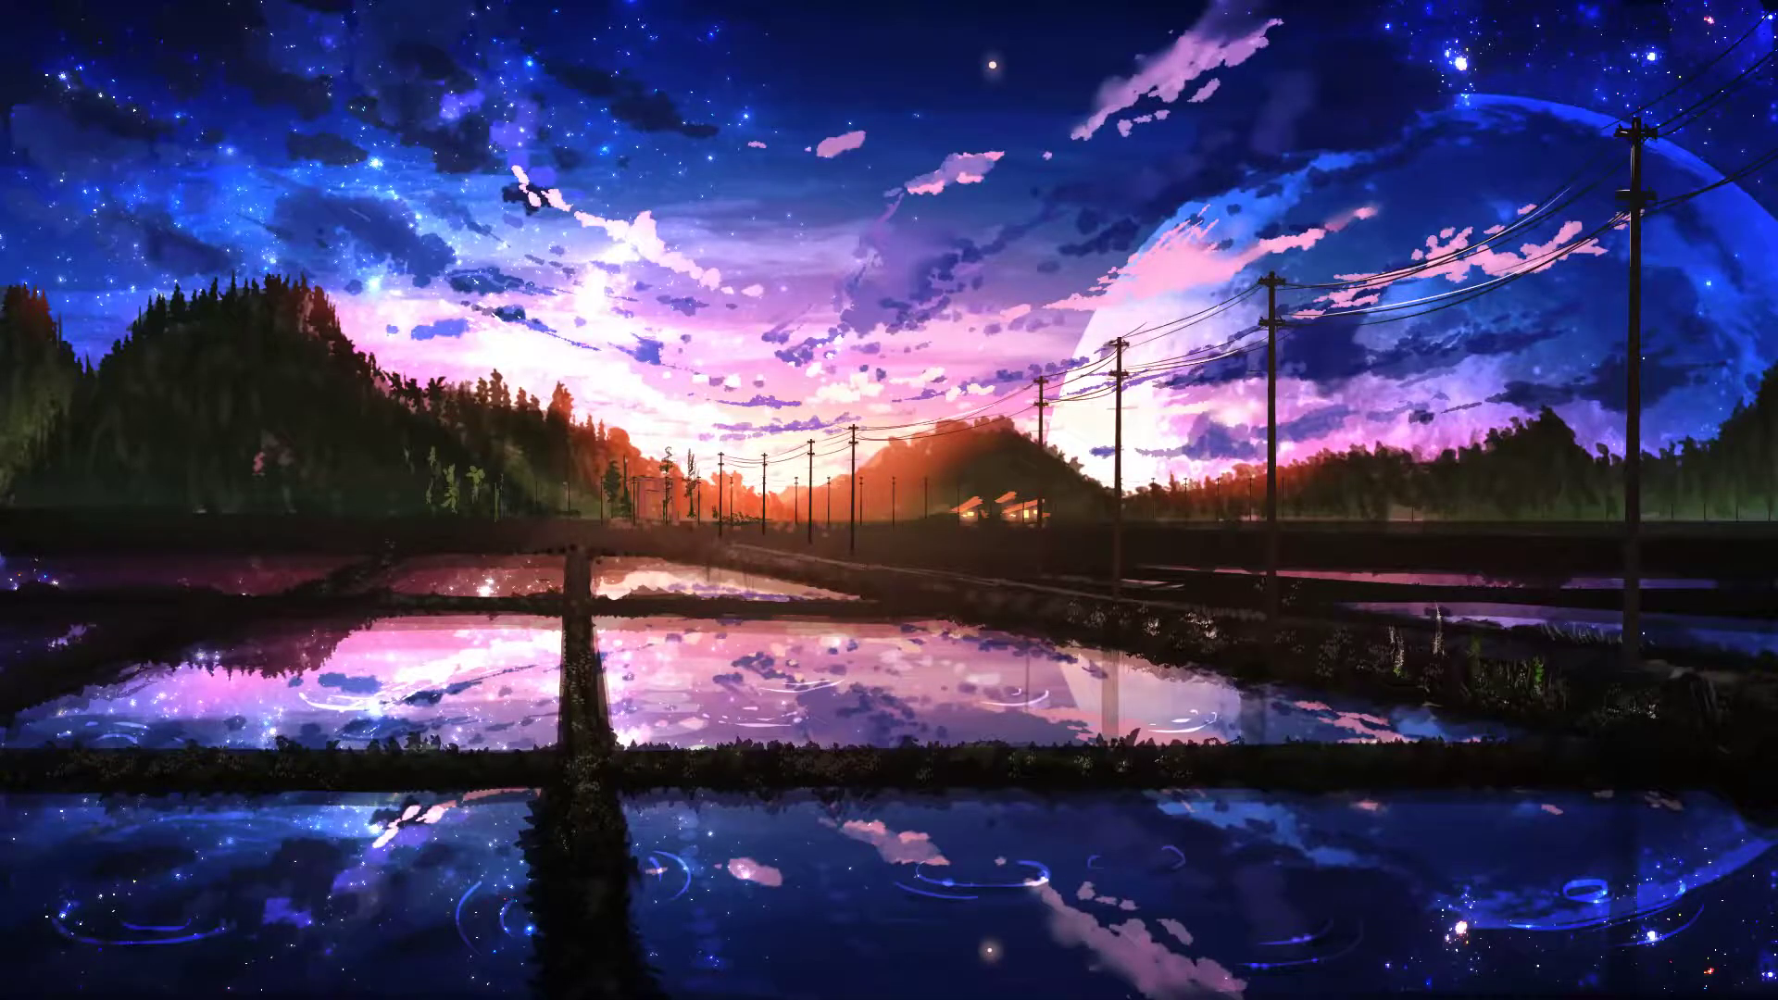